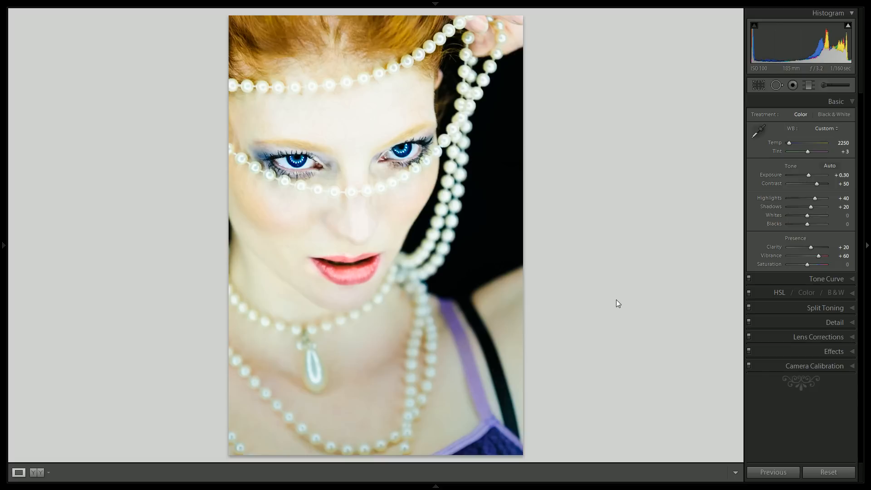
Set the JPEG portrait's white balance to Temp -80 and Tint -10.
key(backslash)
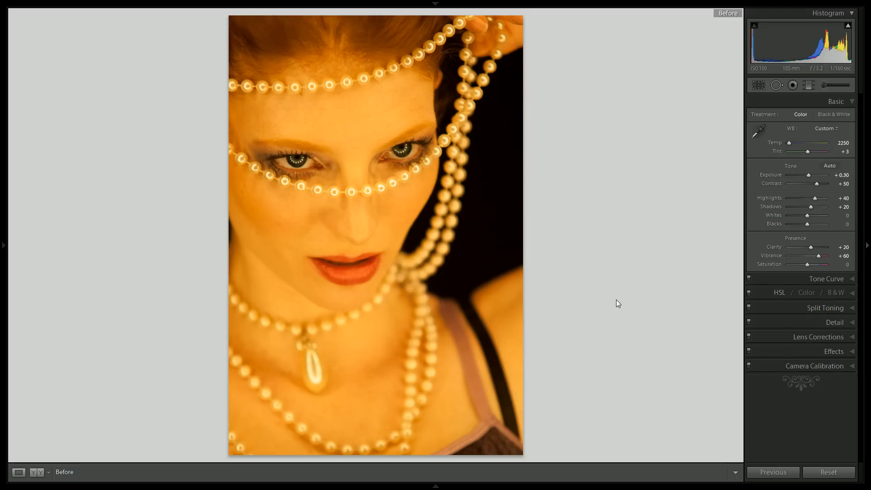
key(ctrl+shift+r)
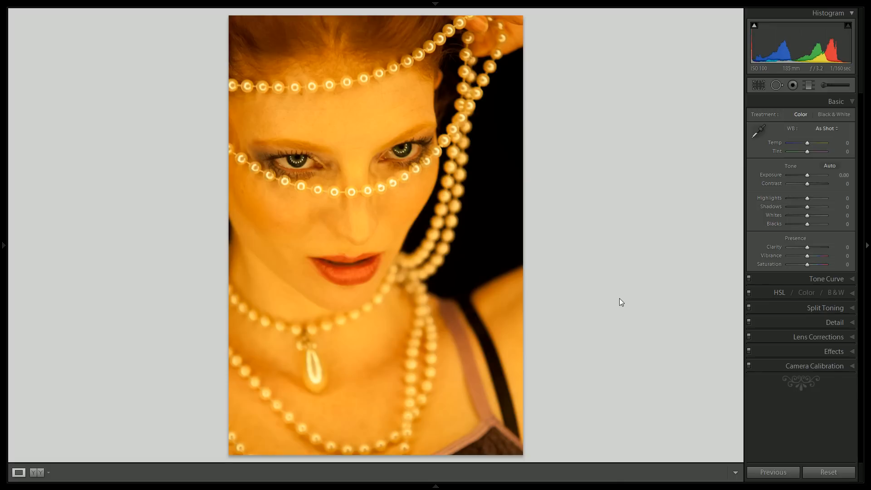
key(shift+Down)
key(shift+Down)
key(shift+Down)
key(shift+Down)
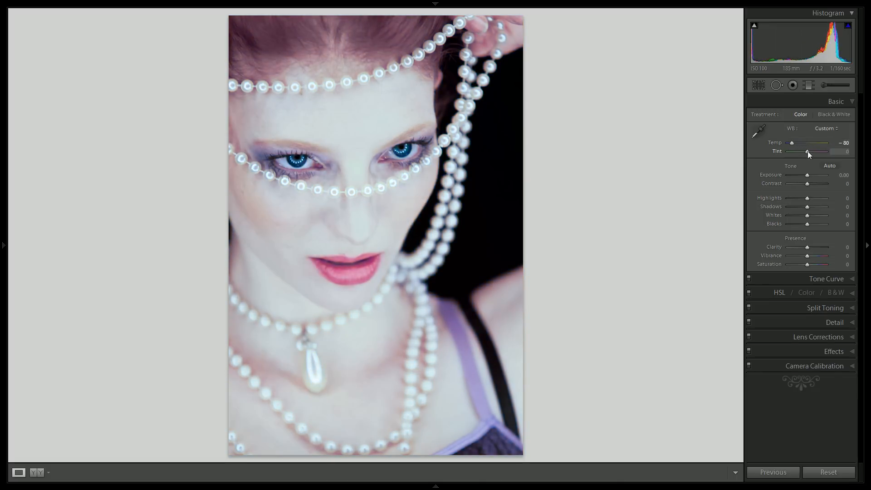
key(shift+Down)
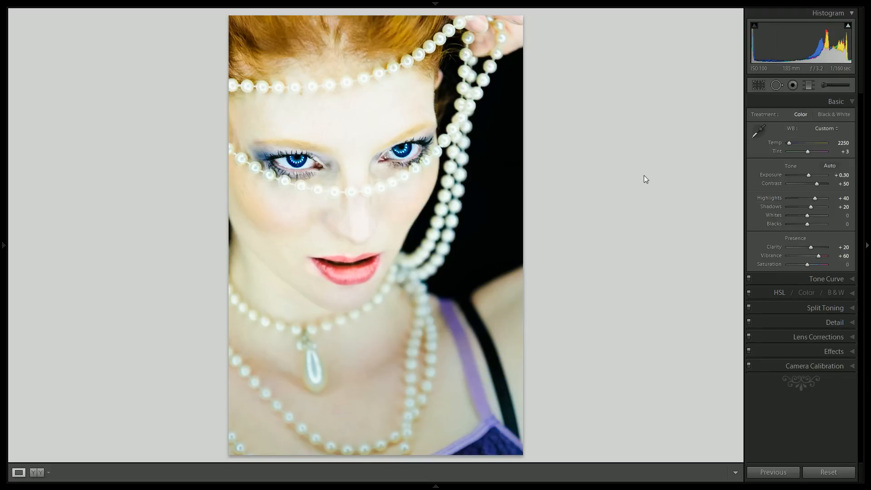
Copy the raw portrait's develop settings without white balance and paste them onto the JPEG version.
key(ctrl+shift+c)
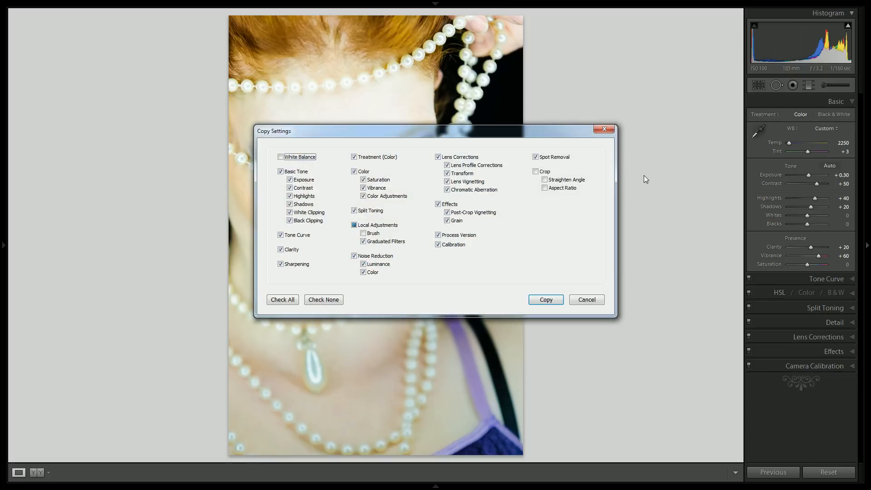
click(556, 301)
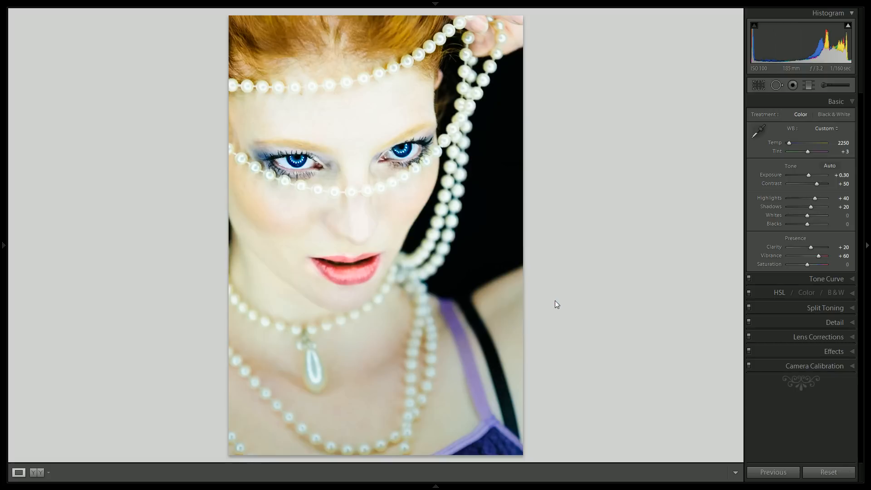
key(Right)
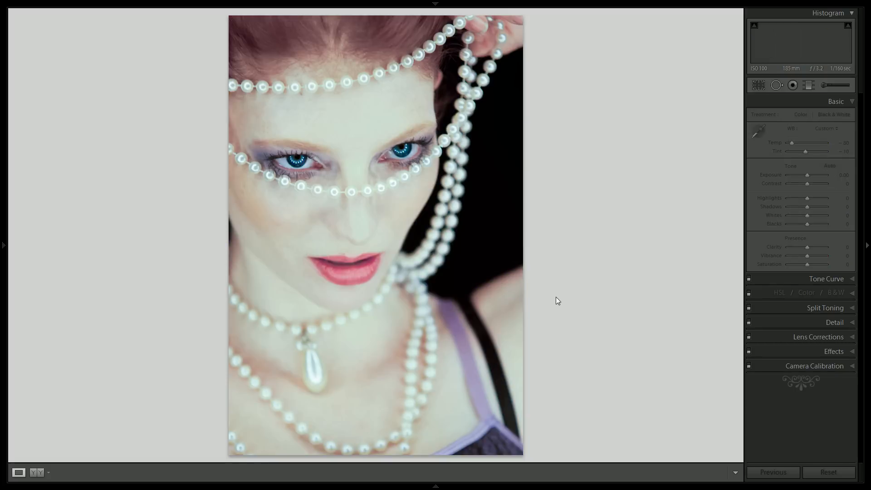
key(ctrl+shift+v)
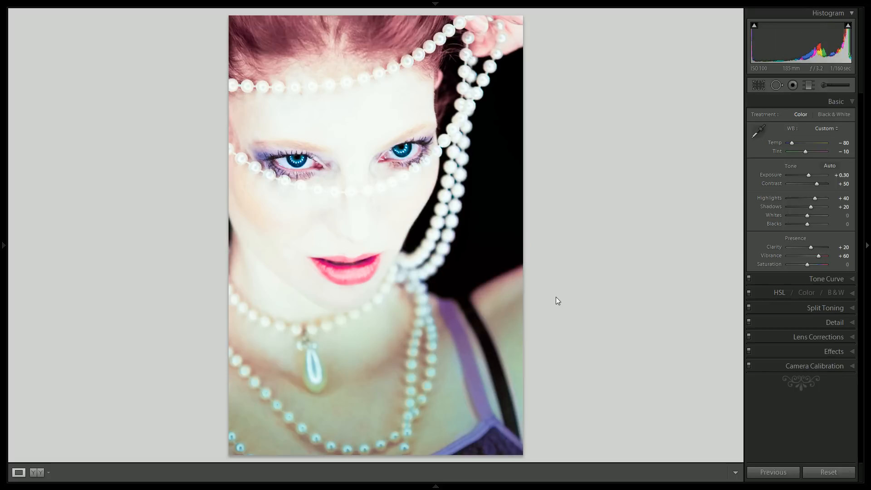
Reset the JPEG portrait's Highlights to 0 and shift its Red hue towards orange.
double_click(767, 197)
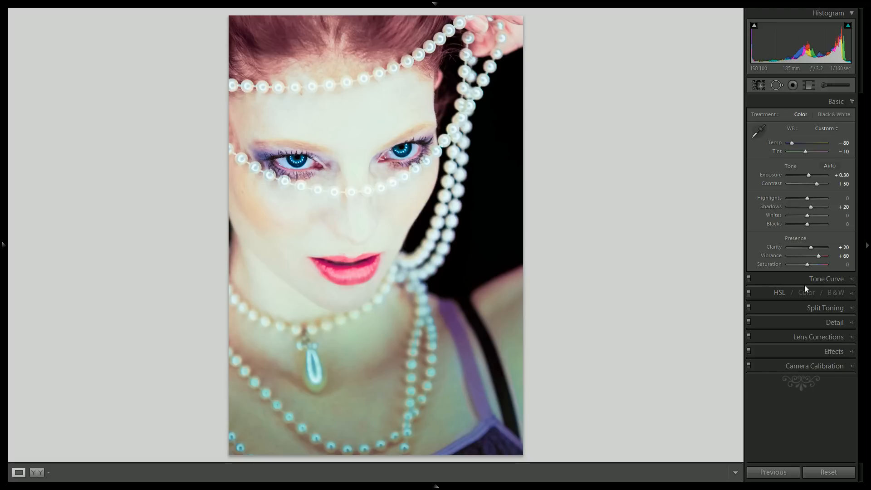
click(771, 294)
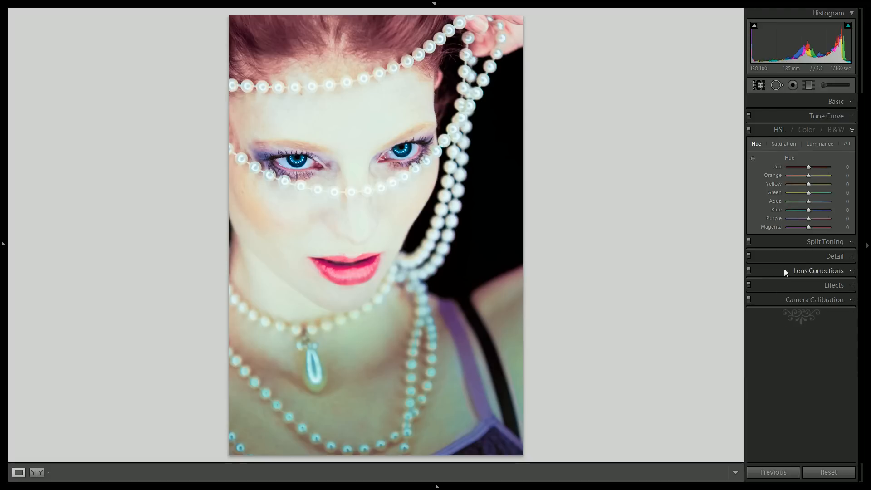
mouse_move(834, 169)
mouse_down()
mouse_move(845, 168)
mouse_move(818, 176)
mouse_up()
Set the Camera Calibration shadow tint to -10 for the JPEG portrait.
click(803, 299)
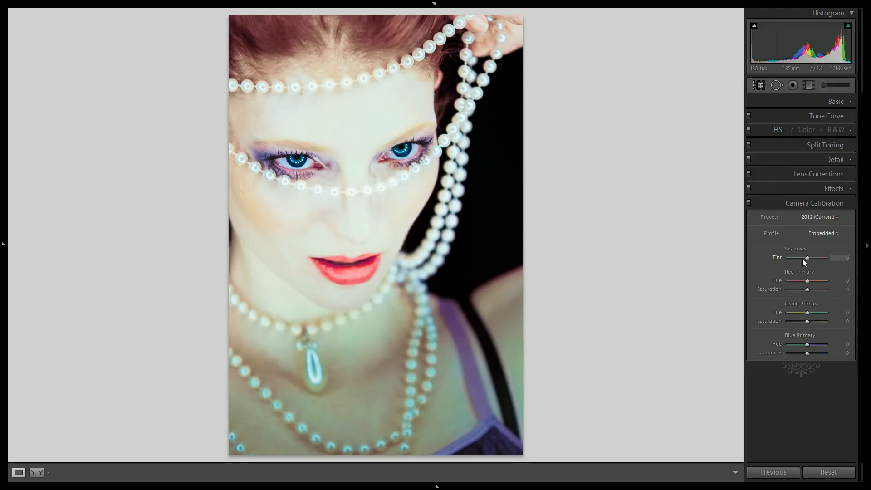
drag(807, 258, 805, 257)
Apply a slanted graduated filter over the neck and chest with Exposure -0.80, Contrast -100, Highlights -20 and Clarity -76.
click(809, 85)
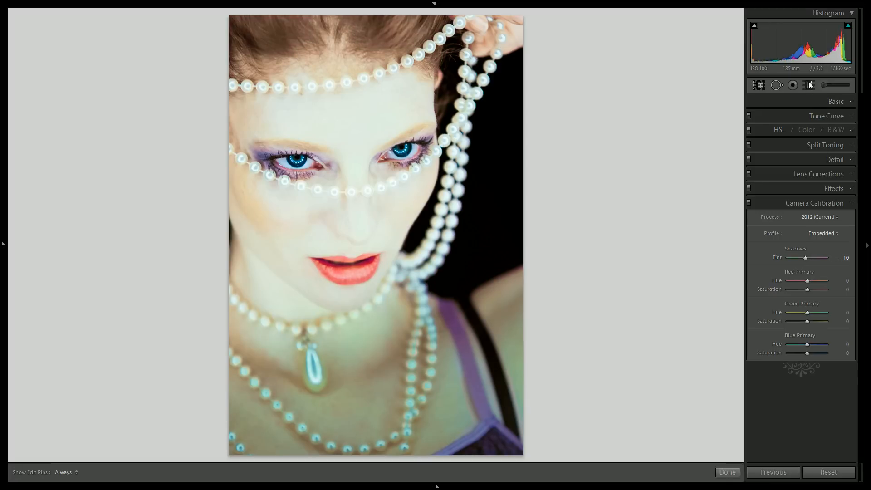
click(397, 296)
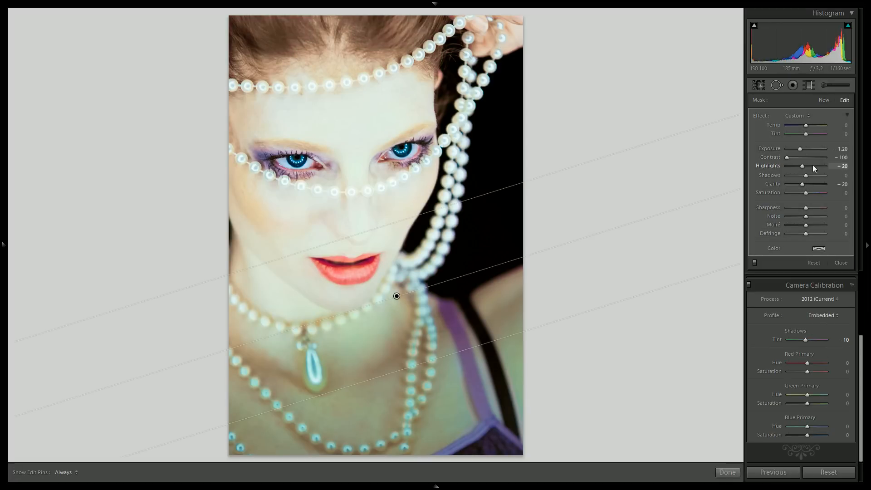
drag(801, 151, 802, 150)
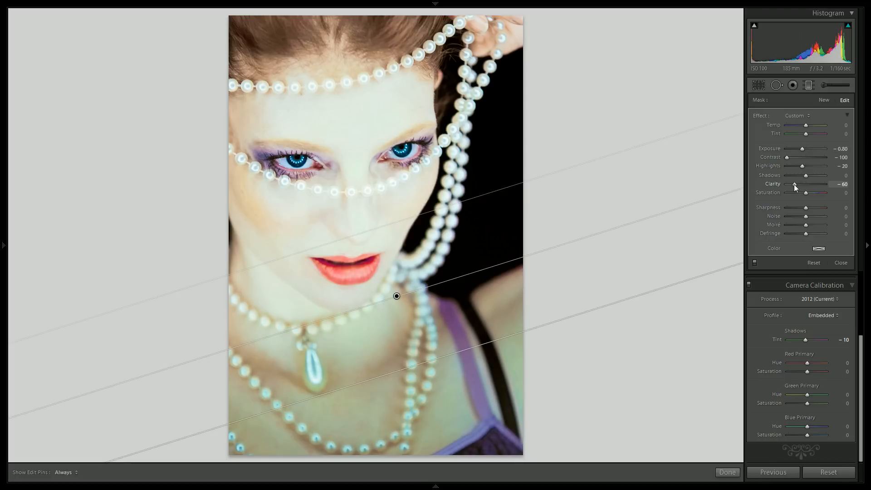
drag(794, 184, 791, 184)
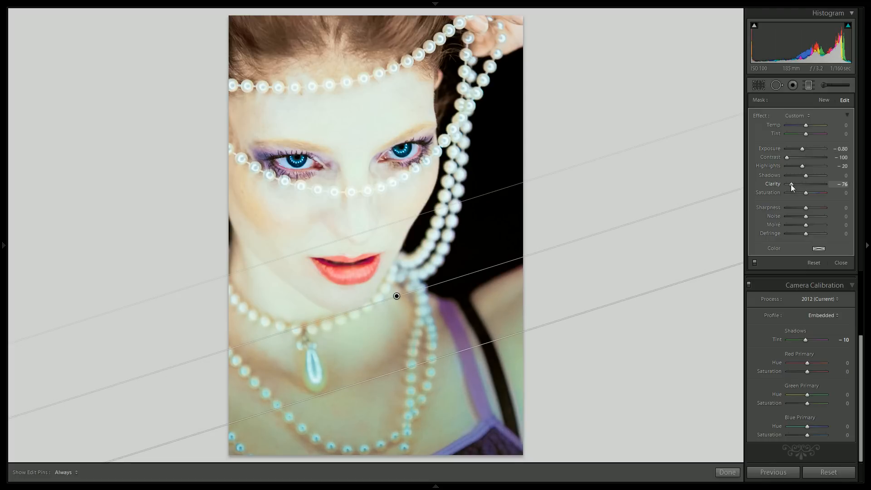
click(728, 473)
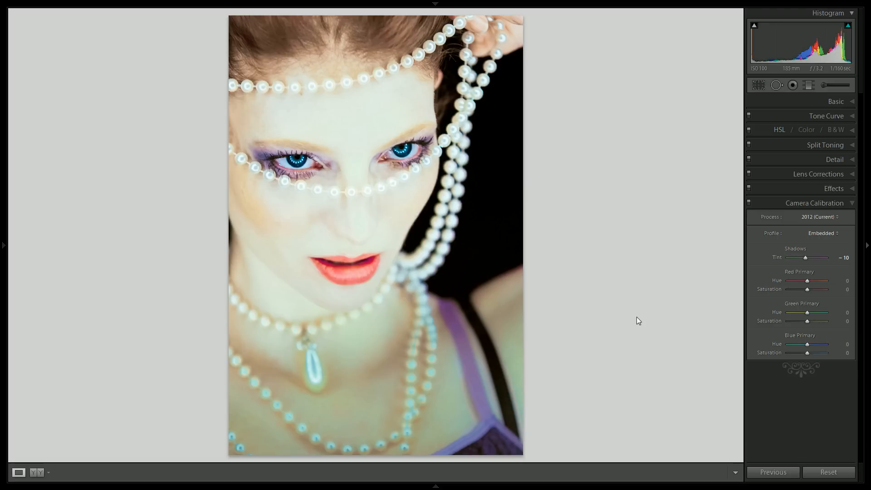
Compare the raw and JPEG portraits side by side, checking the pearls and skin at 1:1, and return to the thumbnail grid.
key(g)
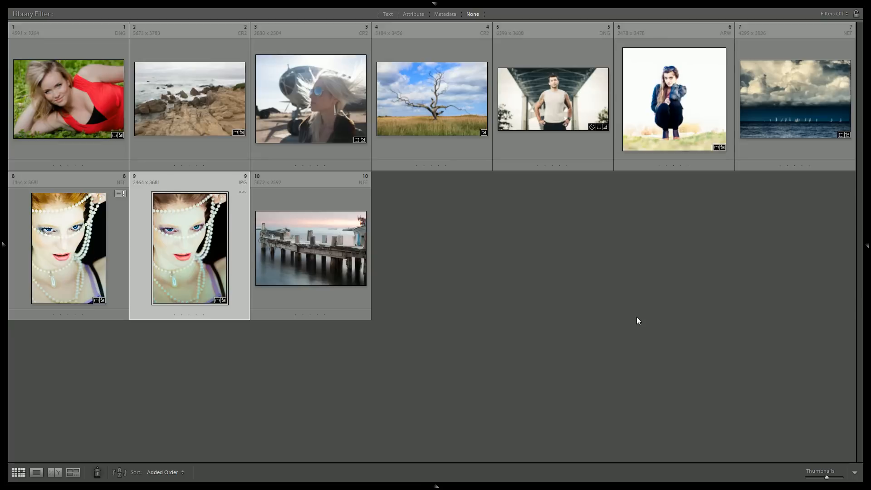
click(109, 284)
click(55, 472)
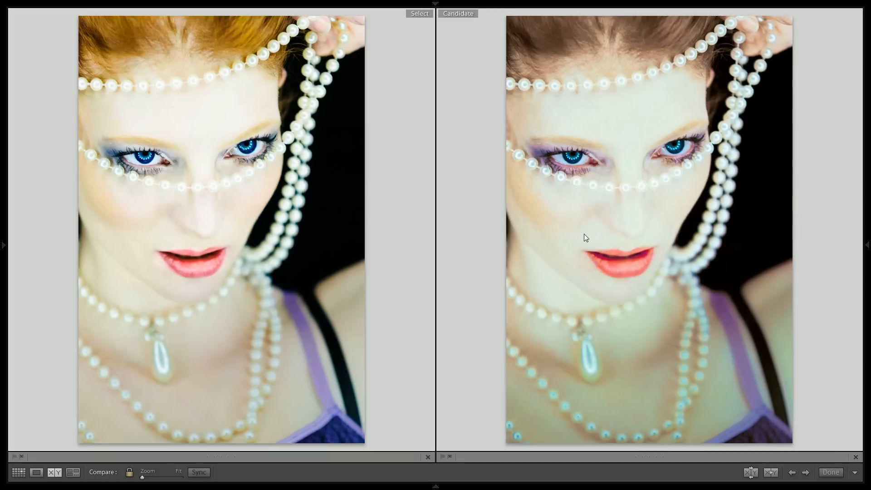
click(688, 343)
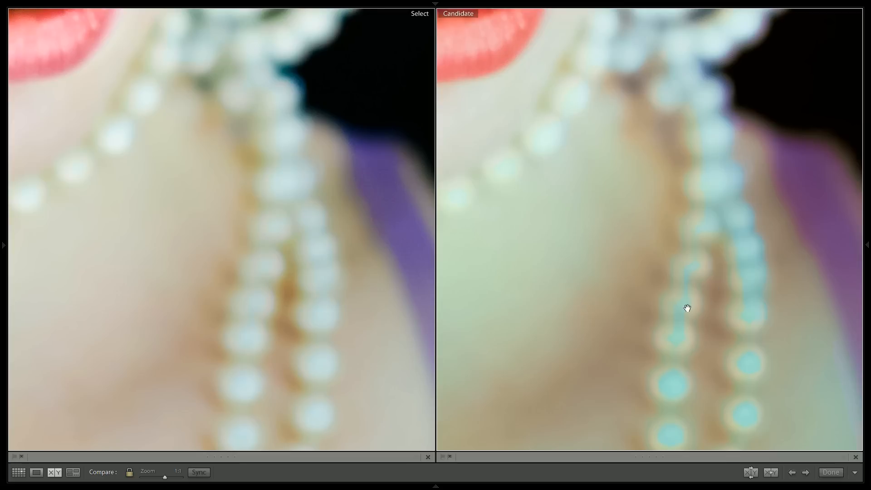
click(611, 283)
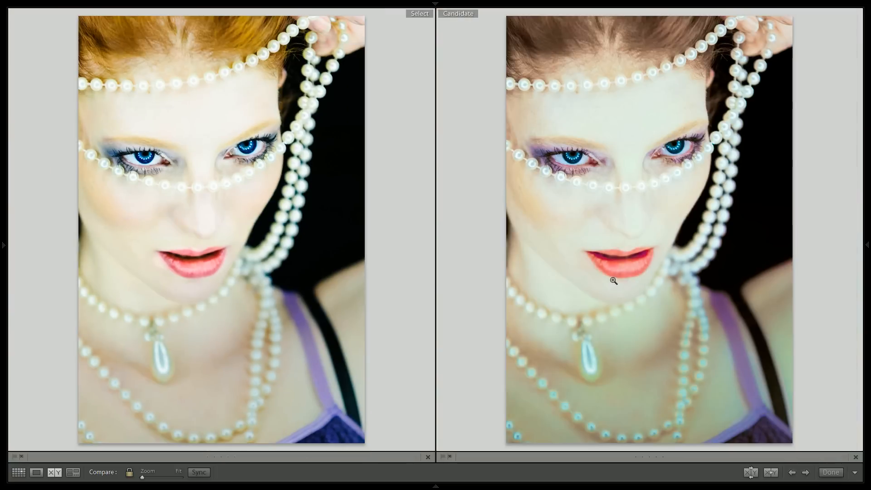
click(831, 472)
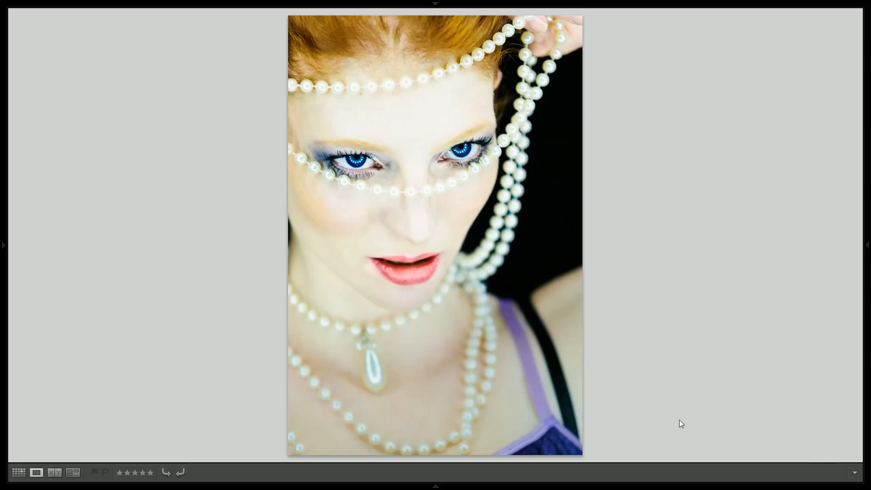
click(17, 475)
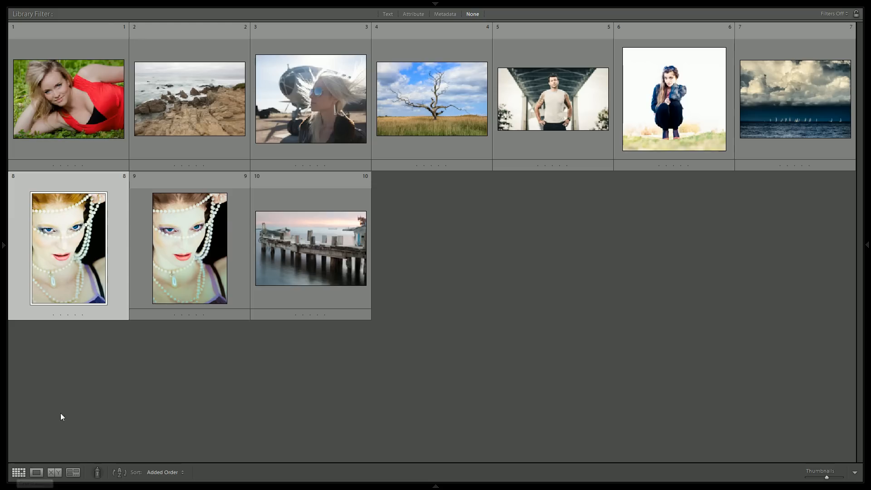
Open the pier photo for developing and inspect its sky up close for dust spots.
click(318, 232)
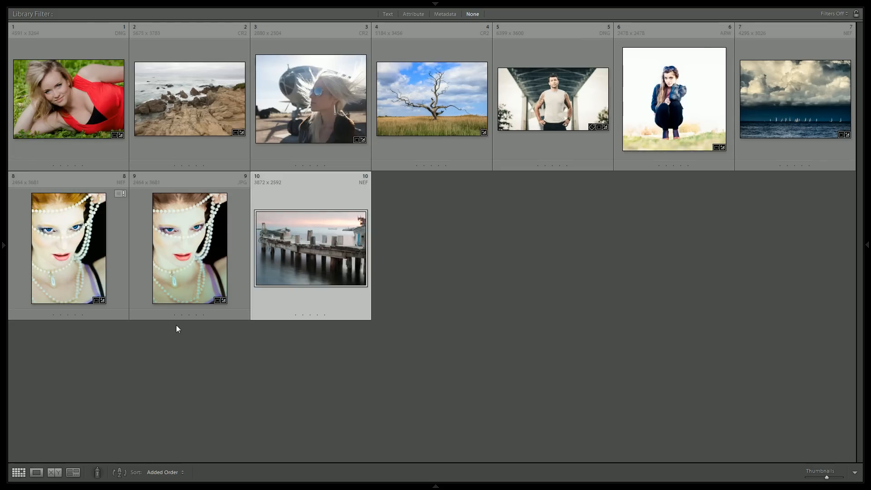
key(d)
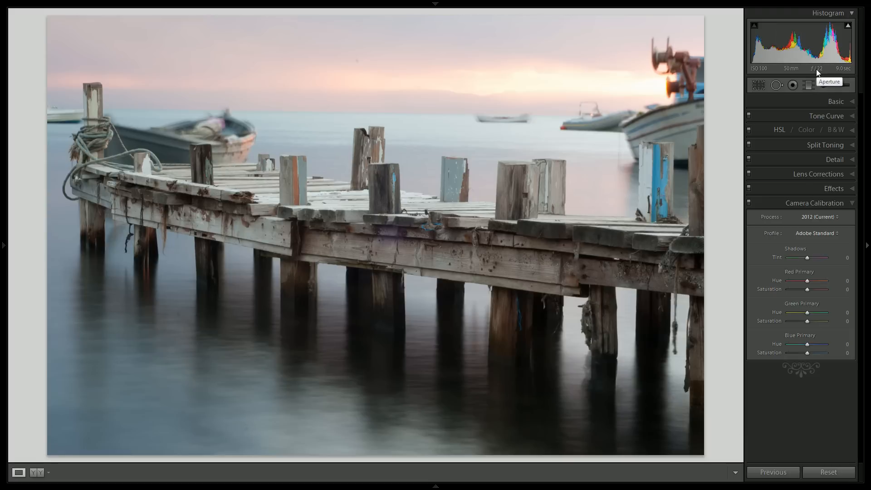
click(344, 58)
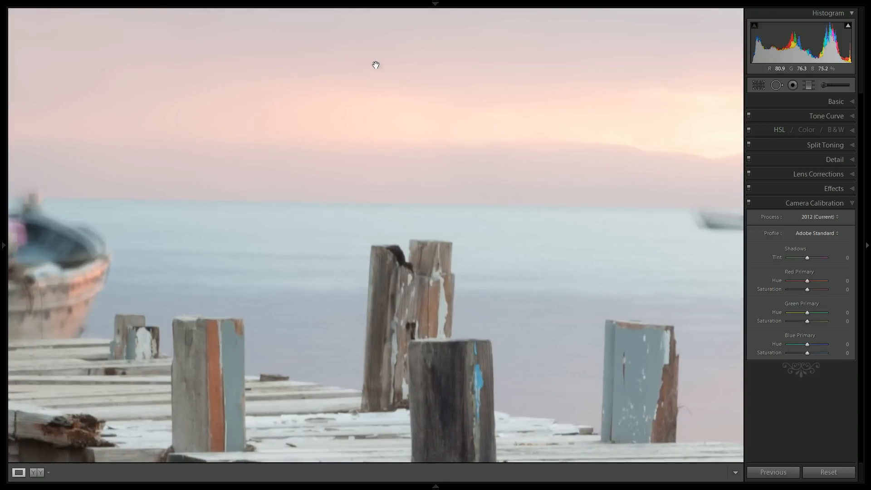
click(376, 66)
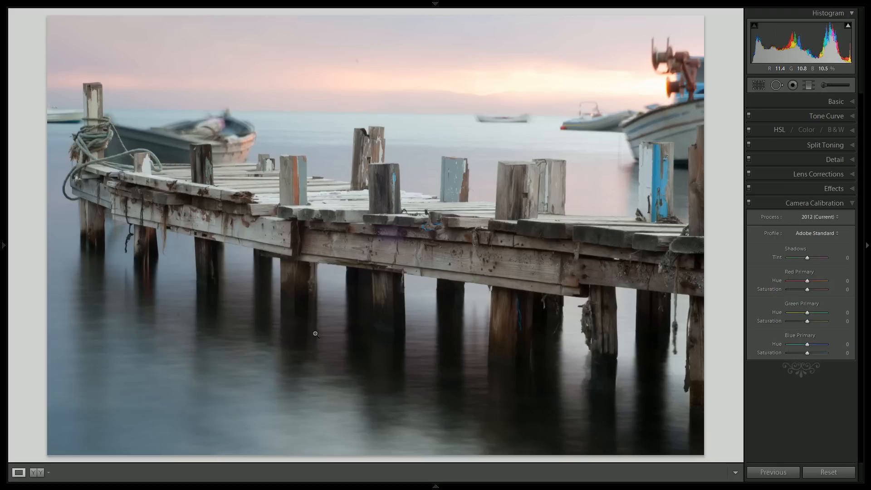
Apply the Dust Finder point curve to the pier photo and show the curve's RGB channel.
click(822, 118)
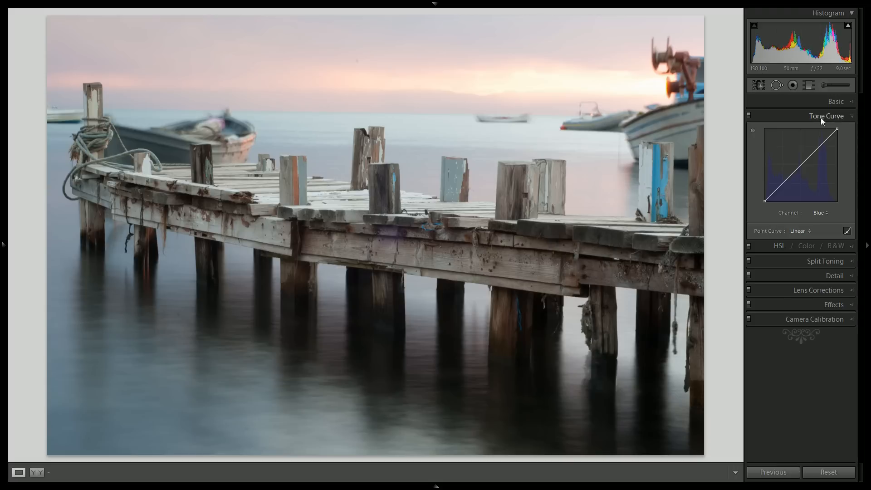
click(800, 231)
click(791, 274)
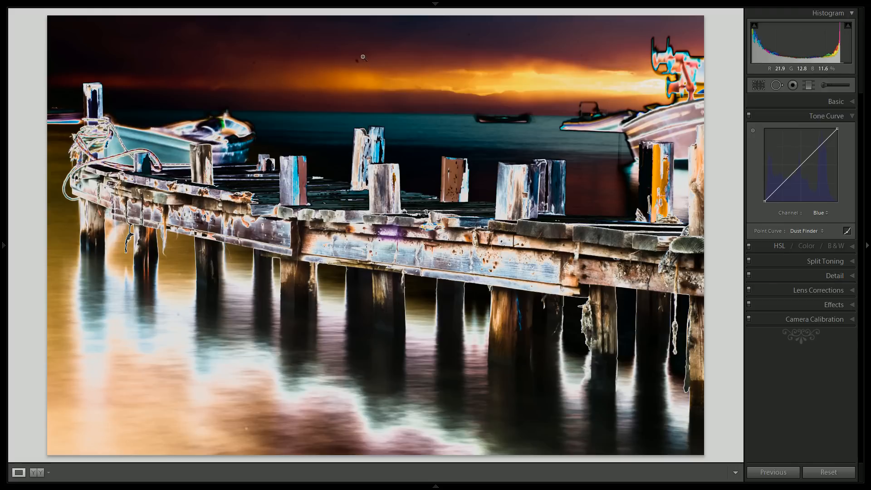
click(819, 213)
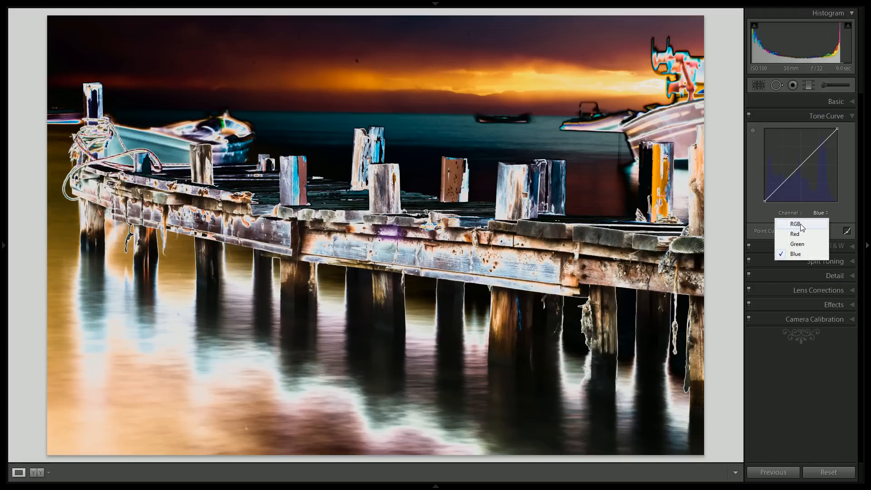
click(807, 224)
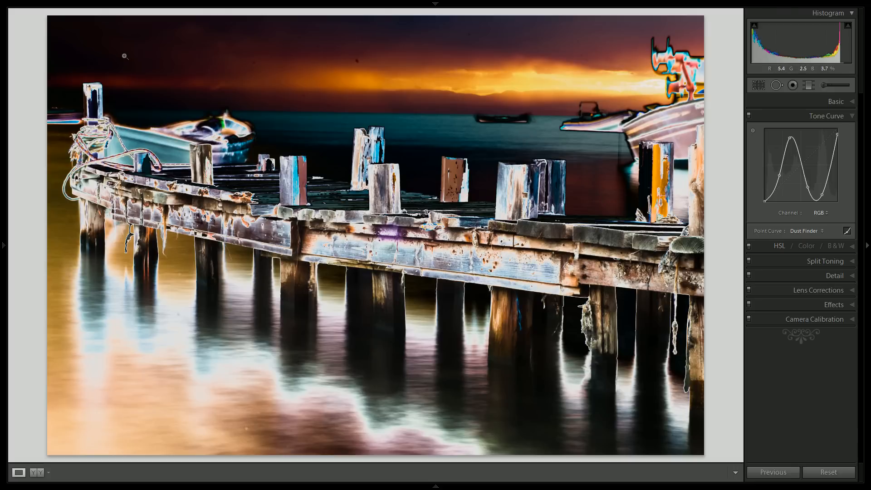
Heal the dust spots in the sky above the moored rowboat with the Spot Removal tool at Size 38 and Opacity 100.
click(110, 40)
drag(101, 39, 208, 102)
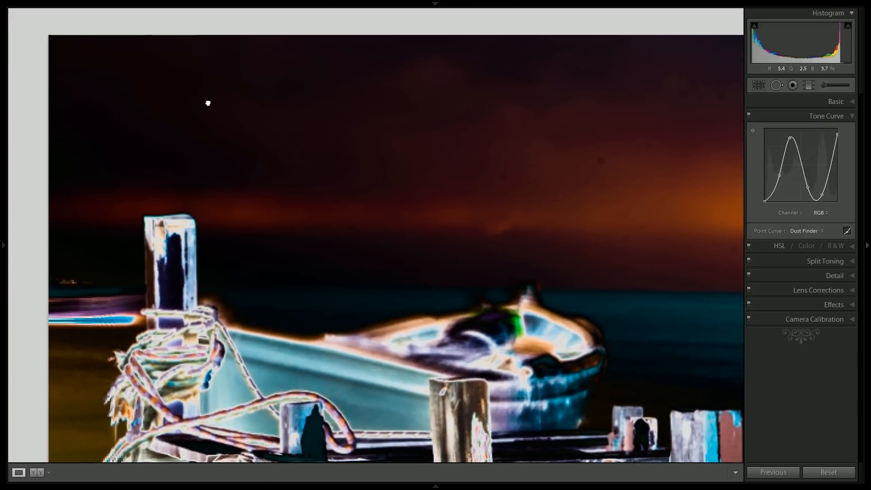
click(777, 84)
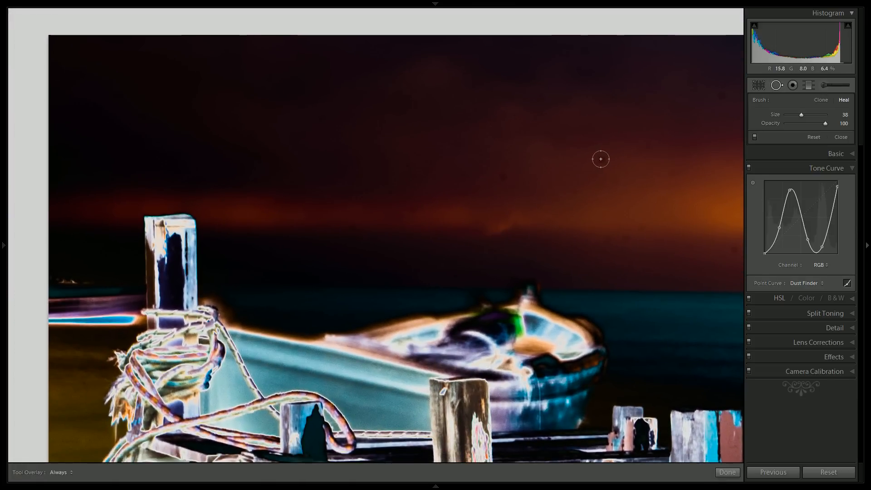
click(601, 158)
click(503, 175)
click(462, 172)
click(411, 209)
click(348, 228)
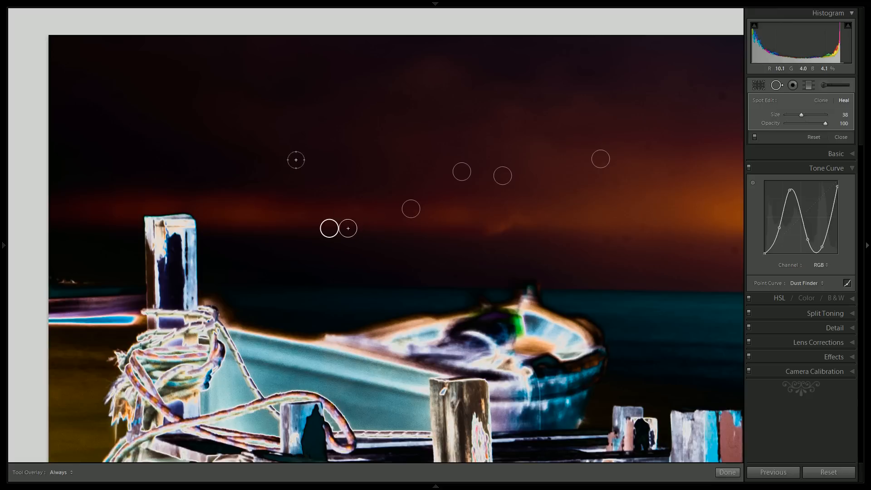
click(300, 140)
click(627, 239)
click(732, 249)
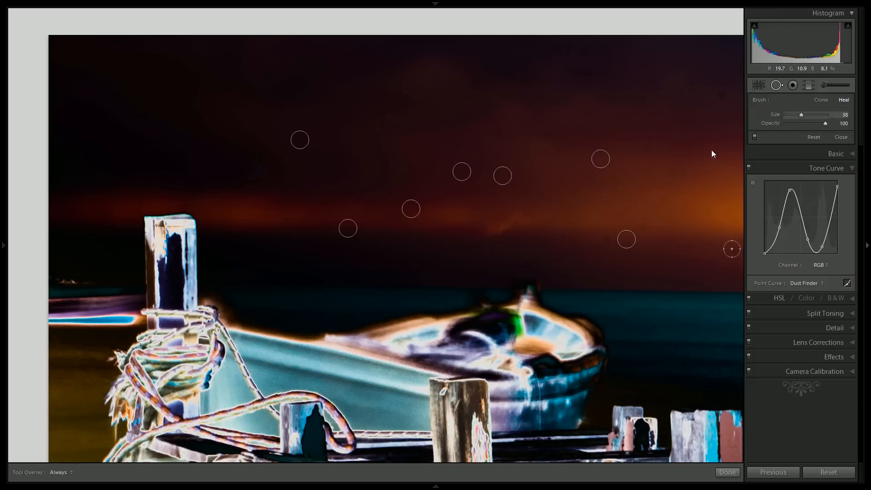
click(725, 96)
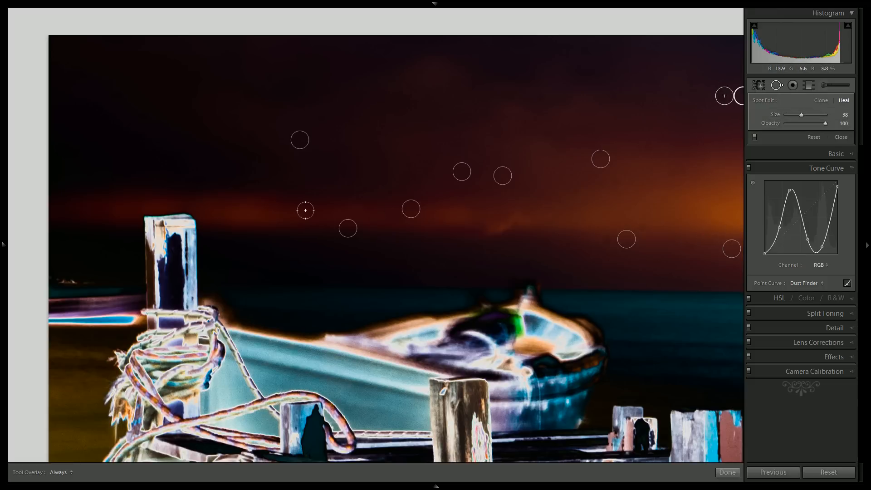
Heal the dust spot between the pilings and the one in the orange water near the photo's lower edge.
key(Page_Down)
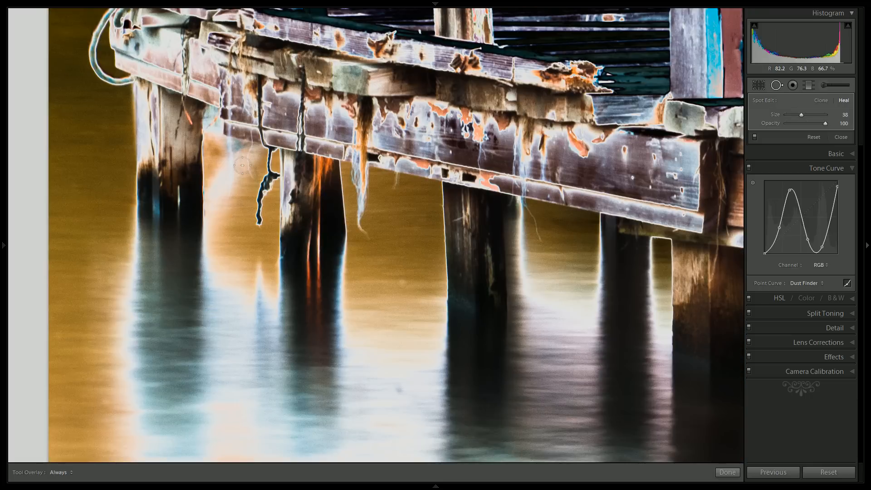
click(399, 391)
key(Page_Down)
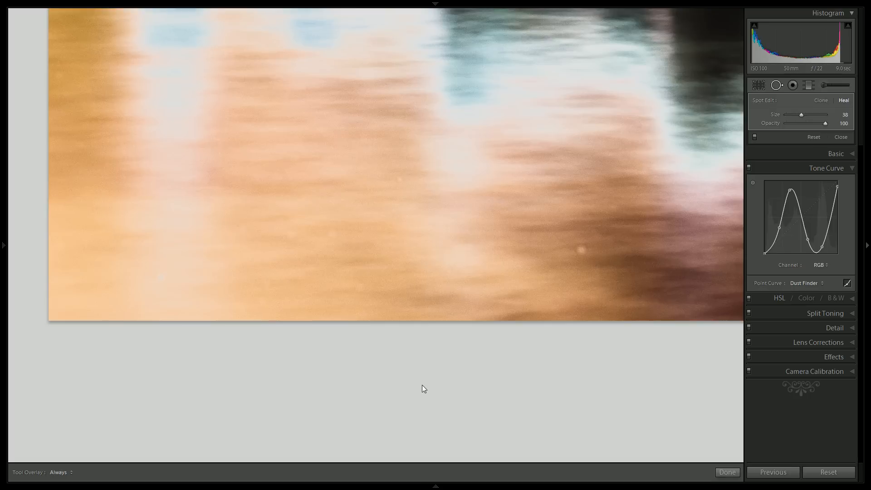
click(579, 249)
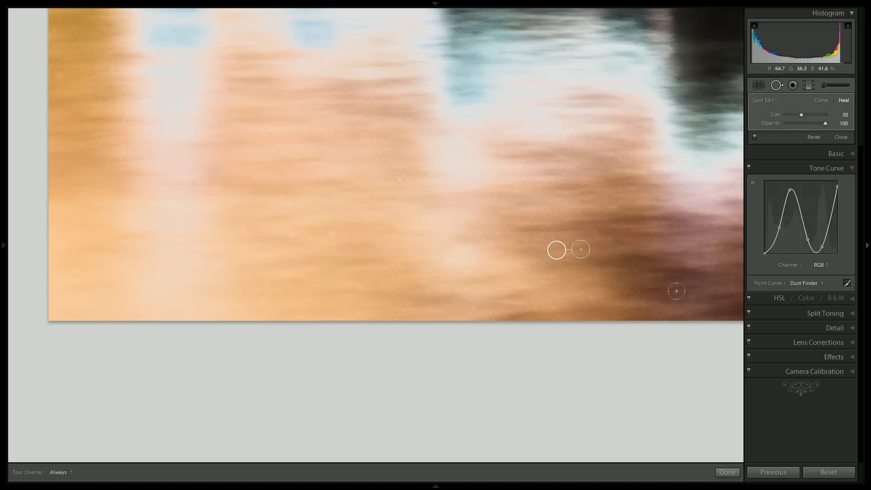
Heal the dust spots scattered across the middle of the sky, from the upper clouds down to just above the horizon.
key(Page_Down)
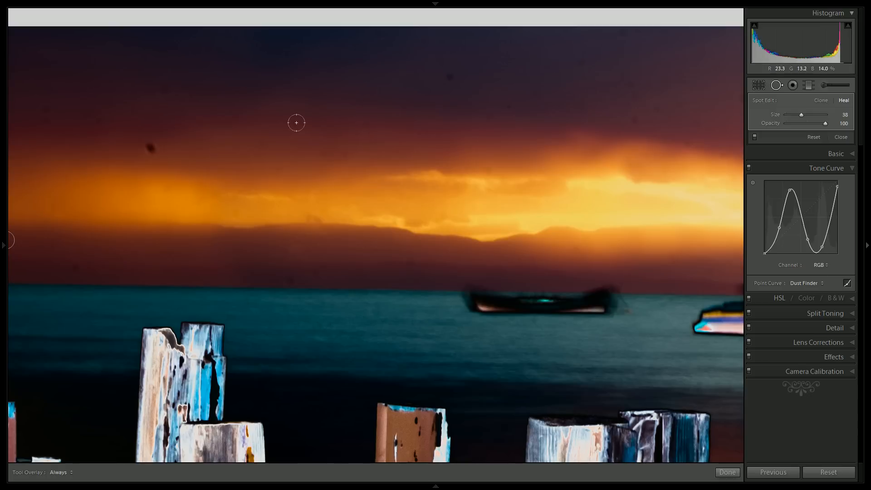
click(149, 150)
click(449, 75)
click(580, 62)
click(635, 118)
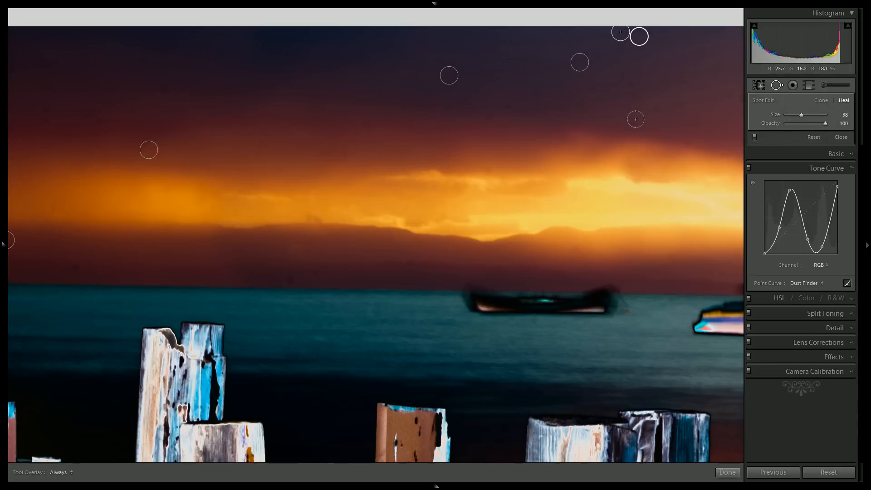
click(508, 109)
click(288, 276)
click(73, 269)
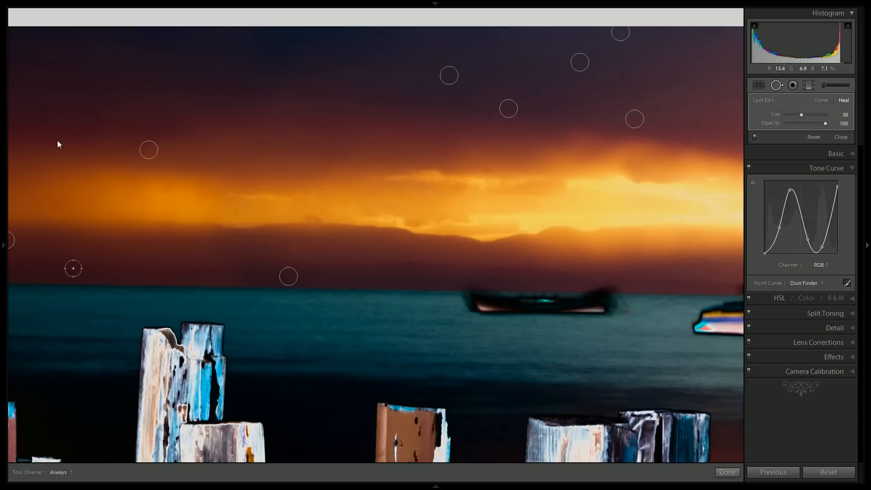
click(46, 114)
click(161, 90)
Check the central pier and water for dust, and heal the spots in the clouds beside the large boat at Size 46.
scroll(309, 148, down, 10)
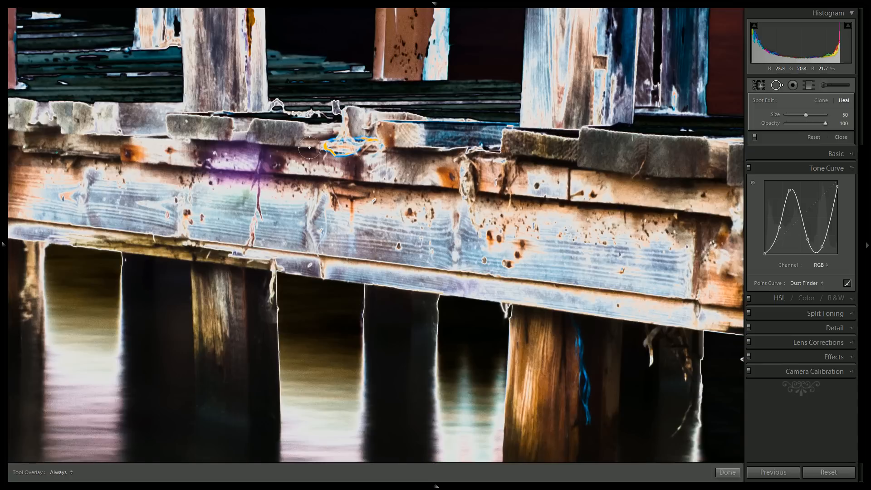
scroll(310, 147, down, 10)
key(Page_Down)
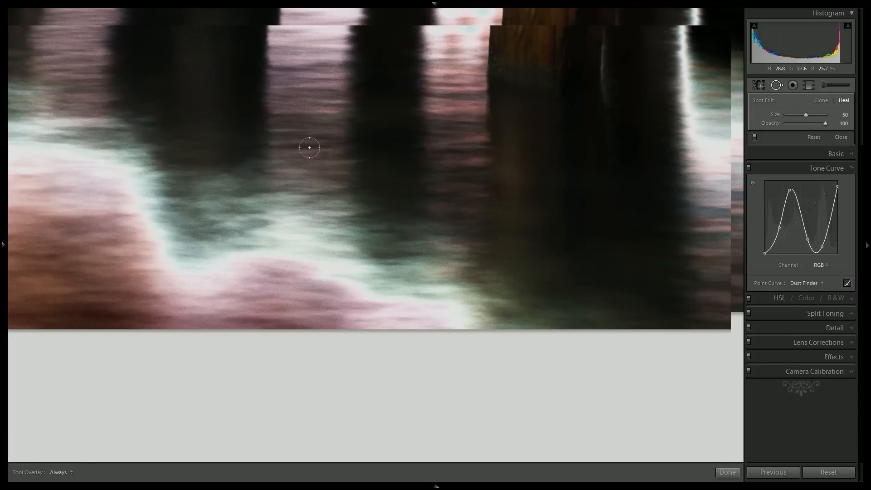
scroll(160, 77, down, 2)
click(120, 91)
click(240, 183)
click(123, 145)
click(97, 101)
Move the heal source along the bright cloud edge, and heal the remaining spots in the sky above the large boat.
click(239, 182)
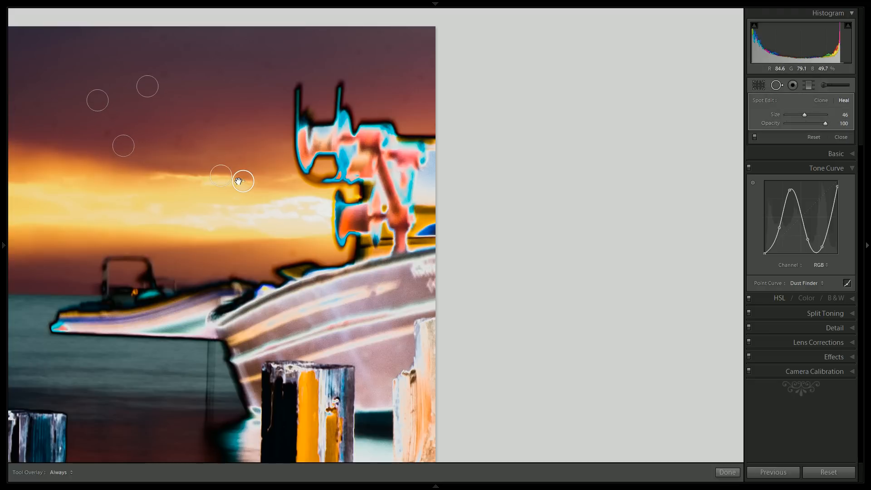
mouse_move(219, 179)
mouse_down()
mouse_move(219, 168)
mouse_move(267, 185)
mouse_up()
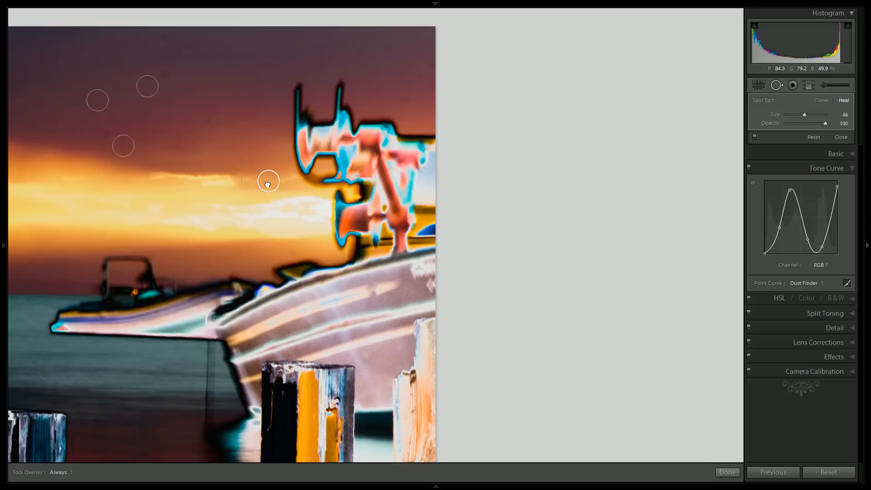
click(390, 47)
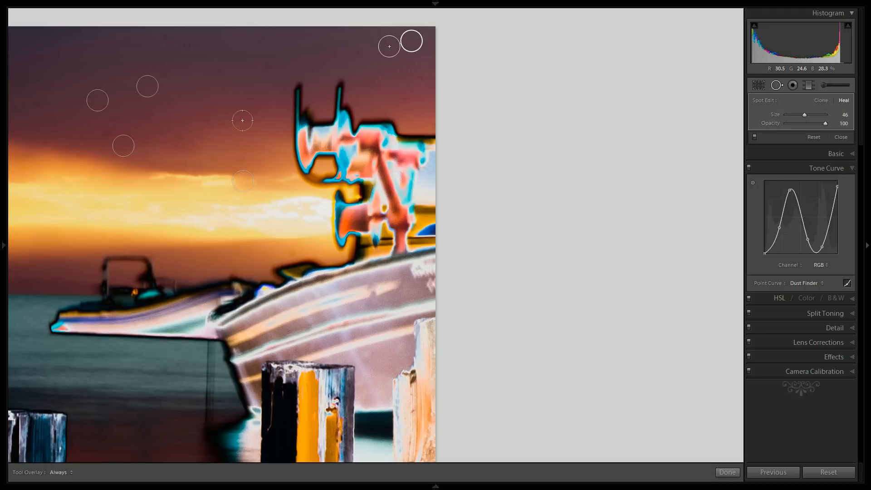
click(168, 72)
click(420, 73)
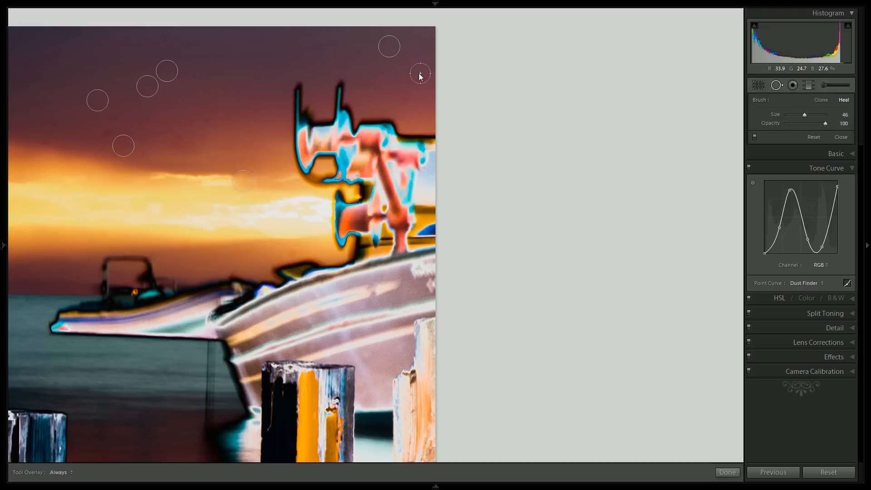
click(269, 64)
Check the pilings and water along the photo's right edge, finish the spot healing and set the point curve to Linear.
key(Page_Down)
key(Page_Down)
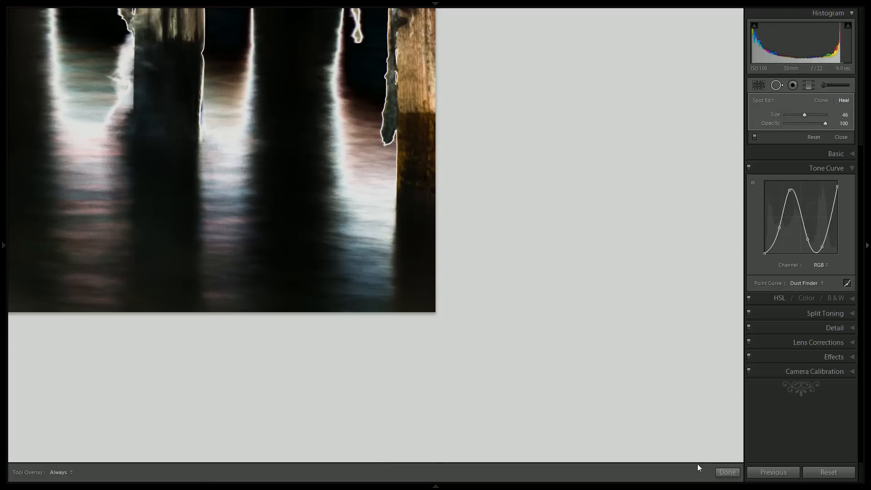
click(727, 472)
click(358, 195)
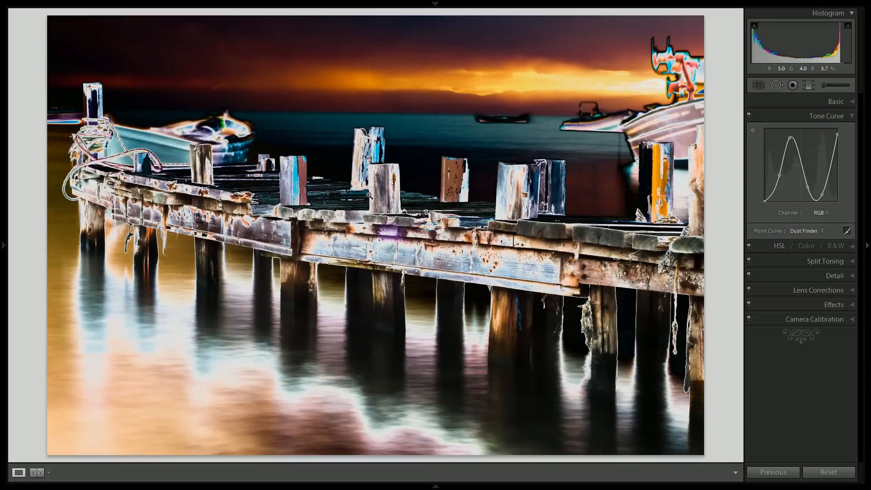
click(807, 231)
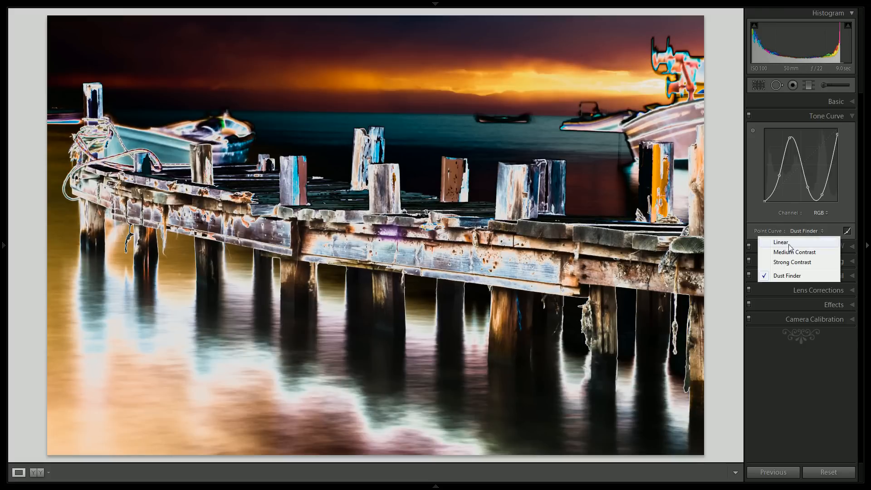
click(789, 242)
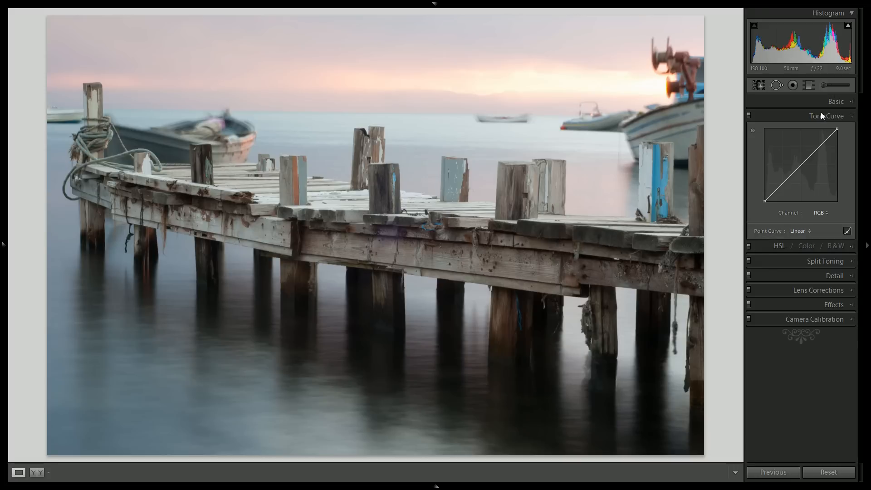
Set the pier photo's Contrast to +80 and check the shape of its tone curve.
click(832, 103)
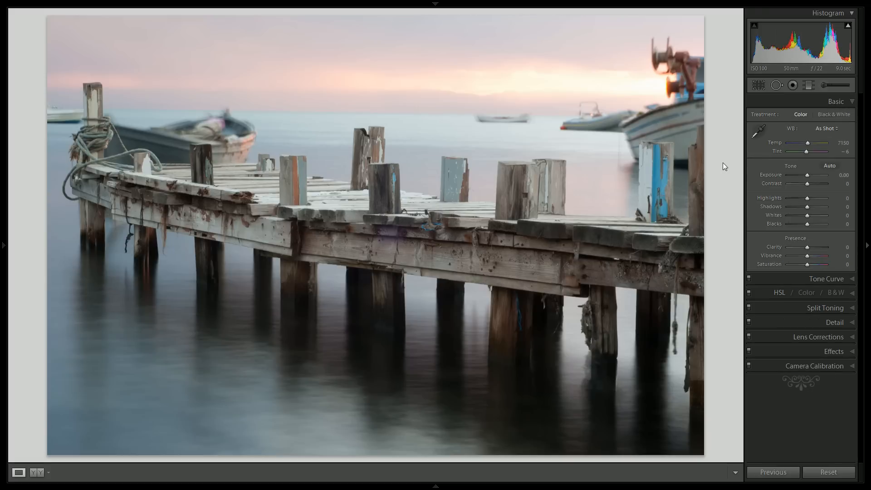
key(shift+Up)
key(shift+Up)
key(shift+Up)
key(shift+Up)
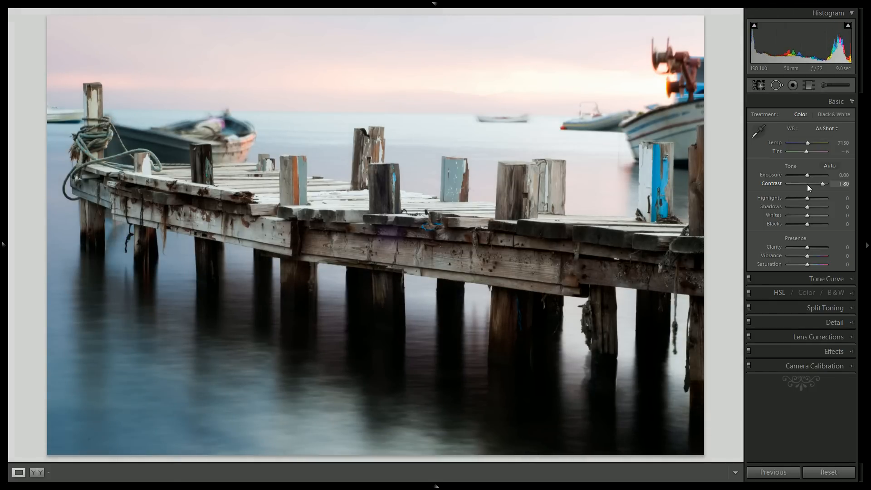
click(816, 280)
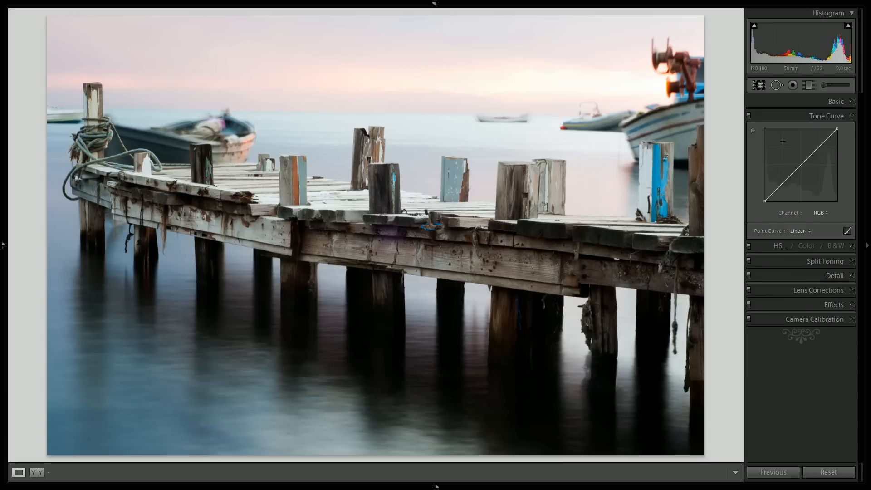
click(823, 102)
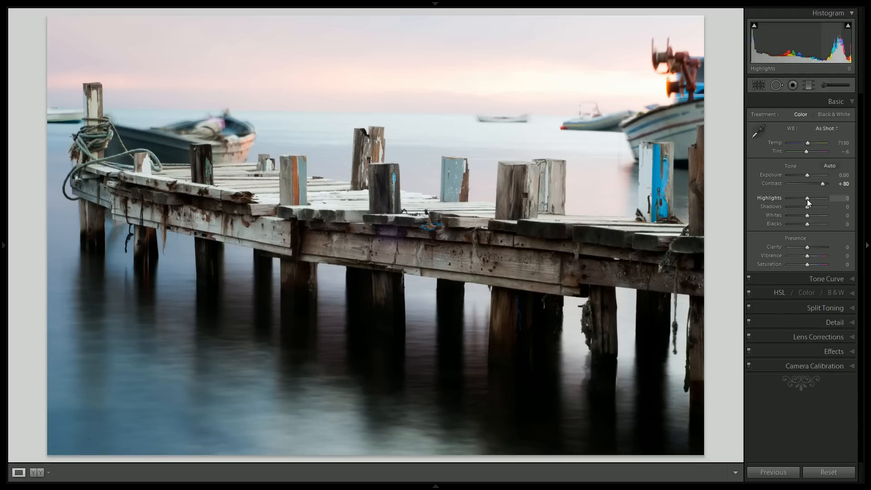
Set Highlights to -60 and Whites to -60.
key(shift+Down)
key(shift+Down)
key(shift+Down)
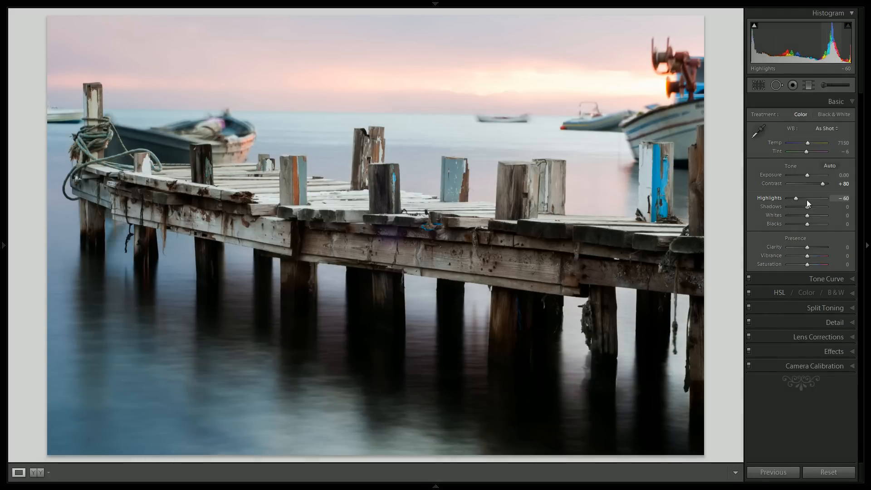
key(shift+Down)
key(Down)
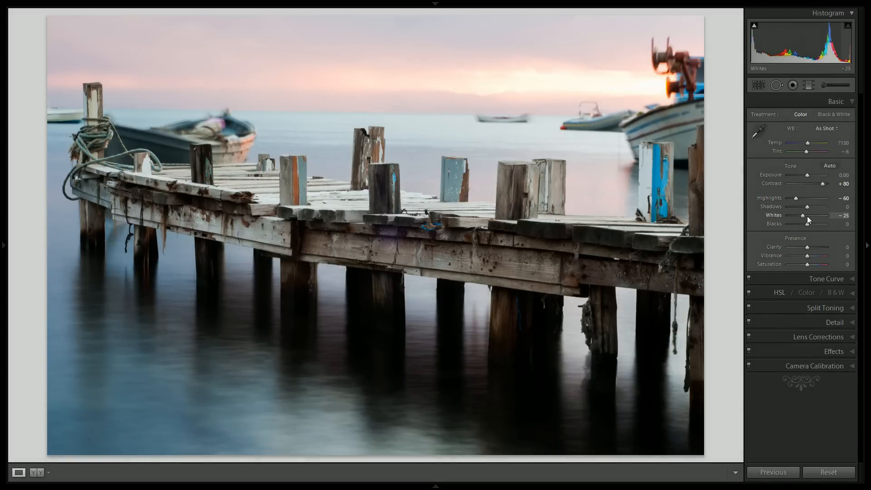
key(shift+Down)
key(Down)
key(Down)
key(Down)
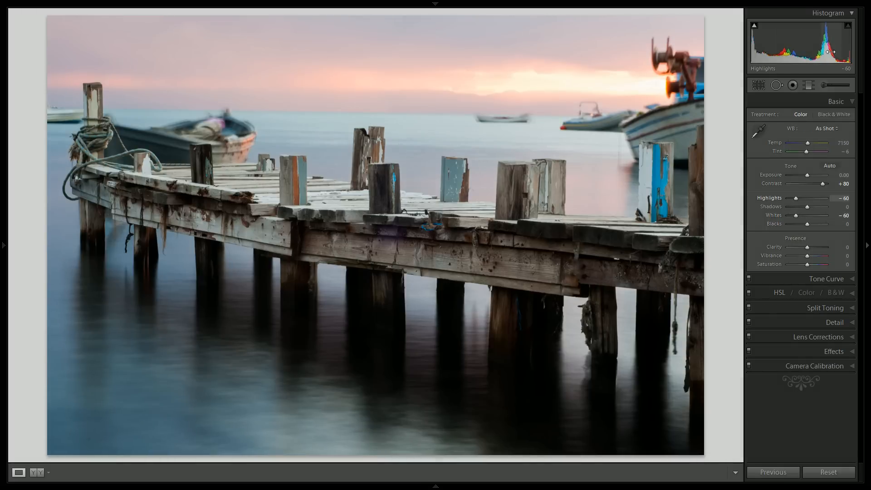
Set Shadows to +60 and Blacks to +60.
key(shift+Up)
key(Up)
key(Up)
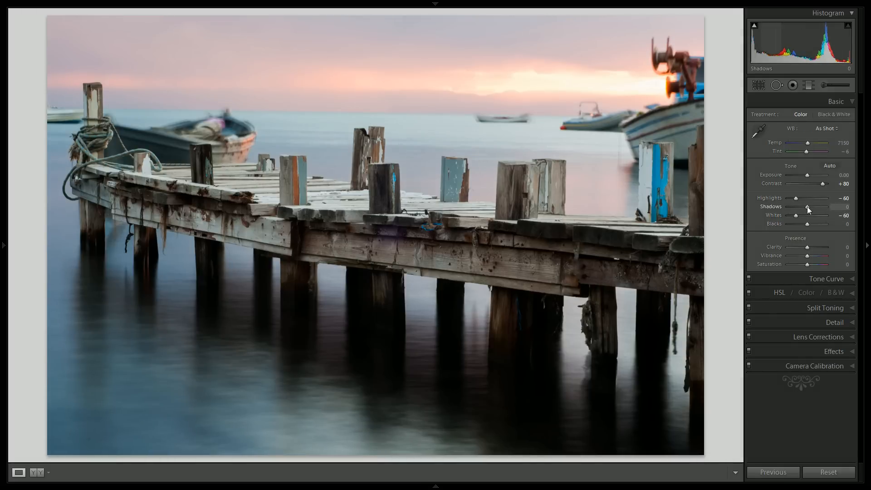
key(shift+Up)
key(Up)
key(Up)
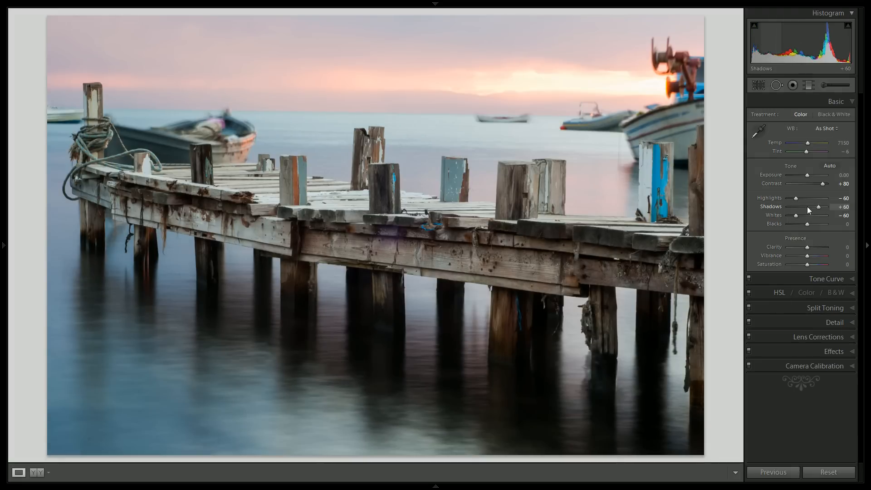
key(shift+Up)
key(shift+Up)
key(shift+Up)
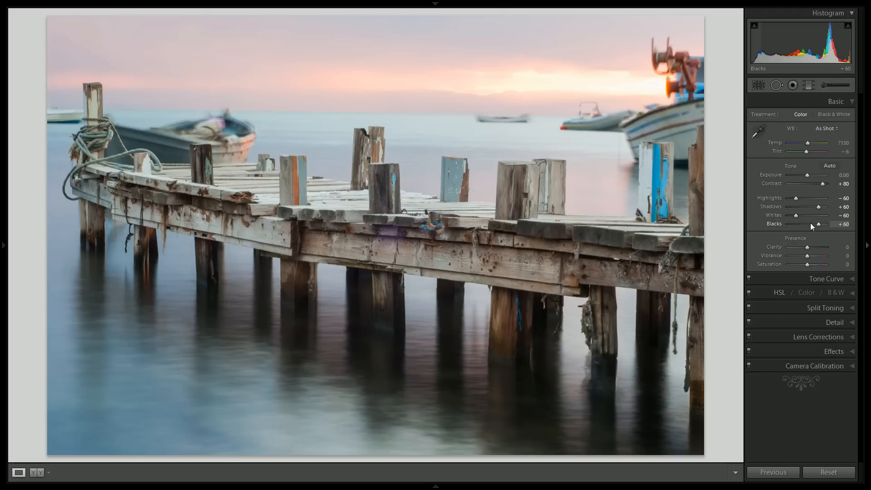
Set Clarity to +20 and Vibrance to +40.
key(Up)
key(Up)
key(Up)
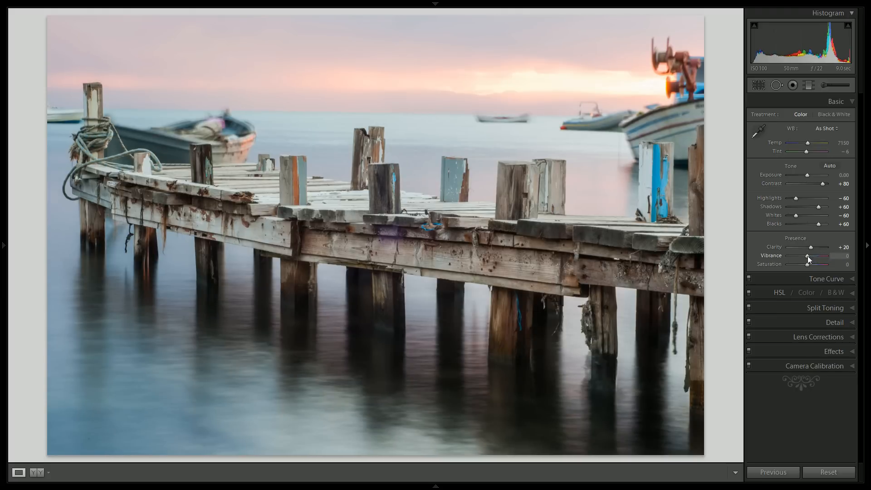
key(Up)
key(Up)
key(Up)
key(Up)
key(Up)
key(Up)
key(Up)
key(Up)
key(Up)
key(Up)
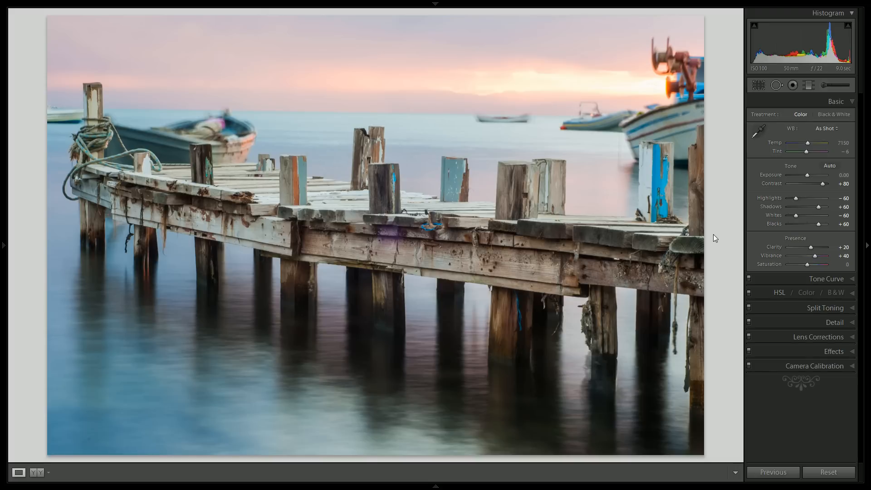
Add highlight, midtone and shadow points to the RGB point curve and lower the shadow point to about 26.3 / 22.4 %.
click(826, 281)
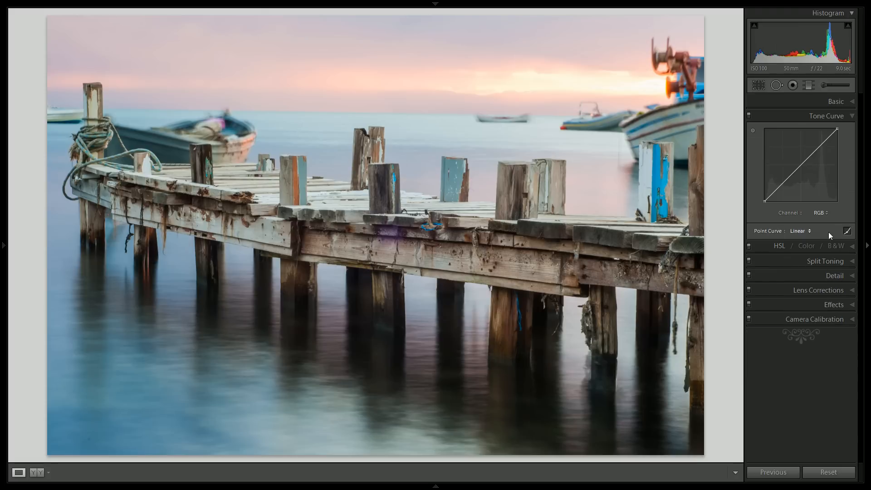
click(820, 146)
click(801, 166)
click(783, 184)
drag(783, 183, 784, 185)
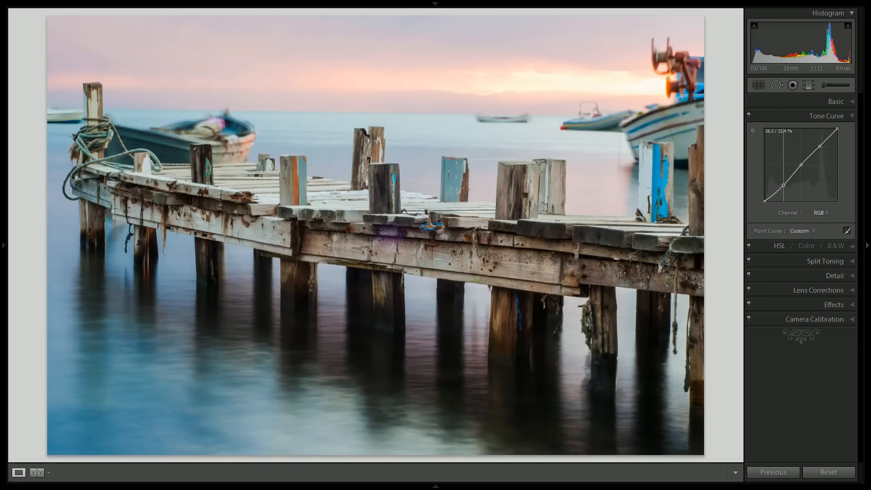
Raise the RGB curve's highlight point to about 73.3 / 79.2 % and lift its midtone point slightly.
drag(820, 147, 818, 143)
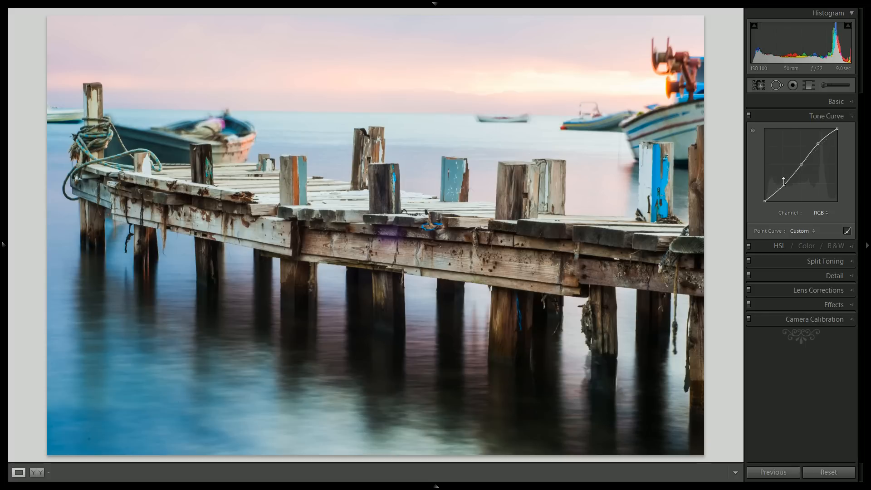
drag(800, 166, 799, 165)
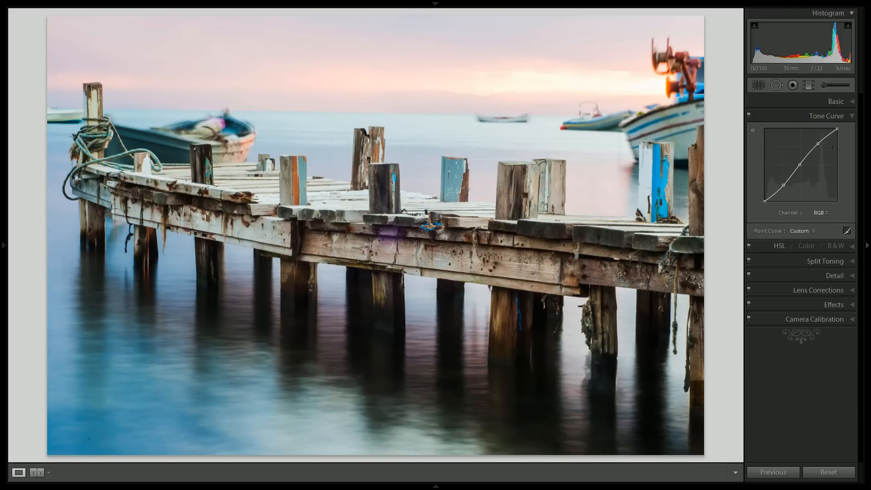
click(818, 99)
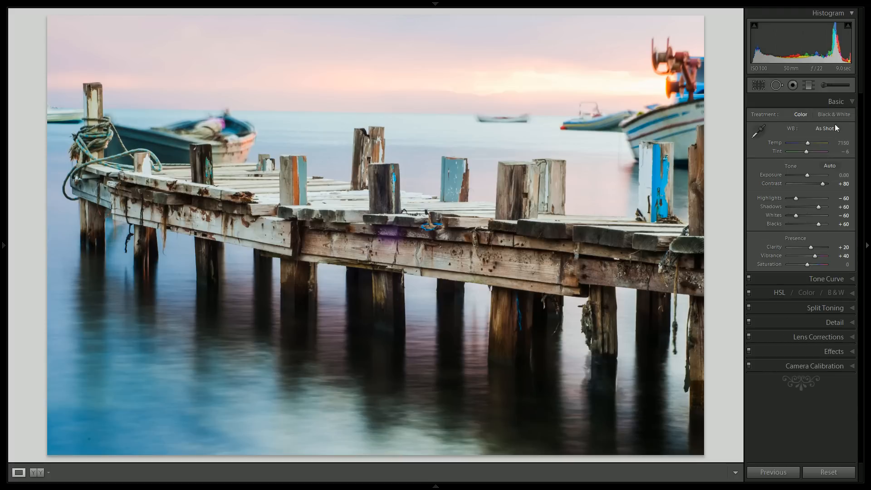
click(823, 279)
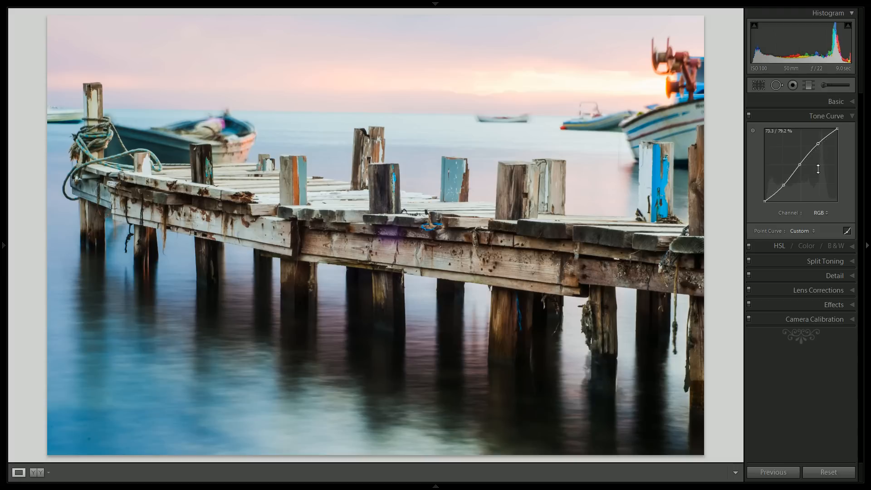
Add a highlight point and a shadow point to the Red channel curve and pull the shadow point down slightly.
click(823, 213)
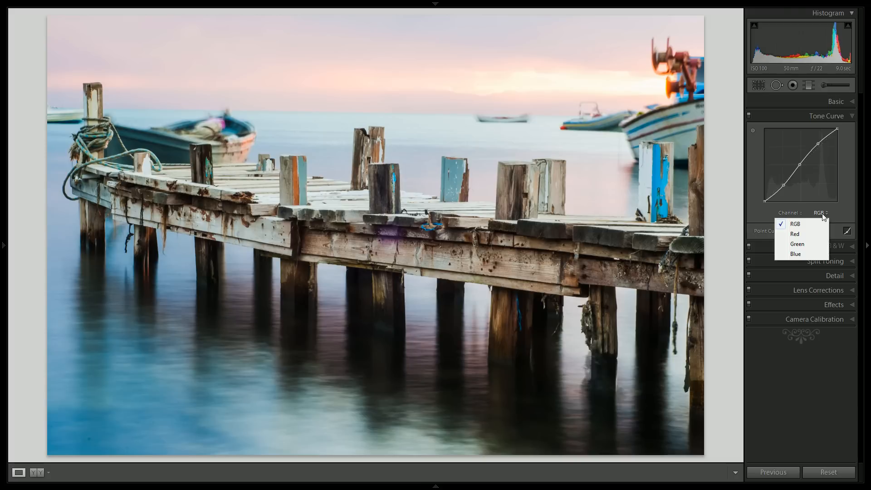
click(795, 234)
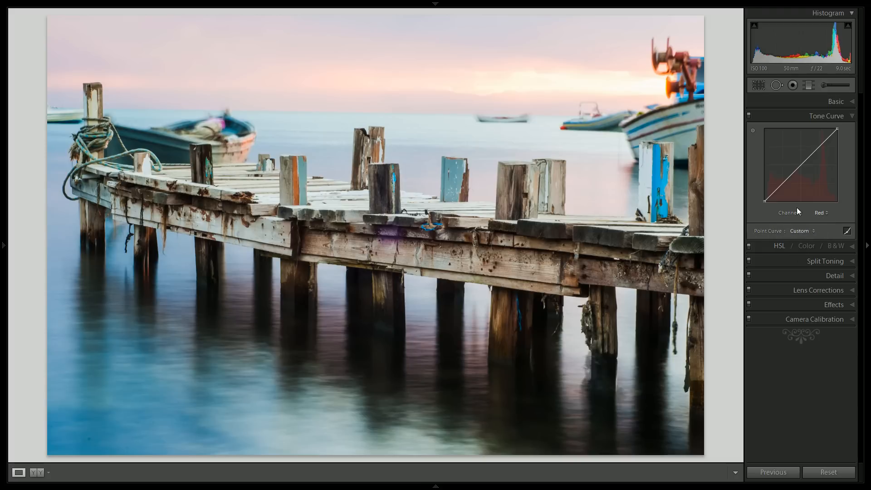
click(812, 155)
click(787, 179)
drag(789, 180, 790, 183)
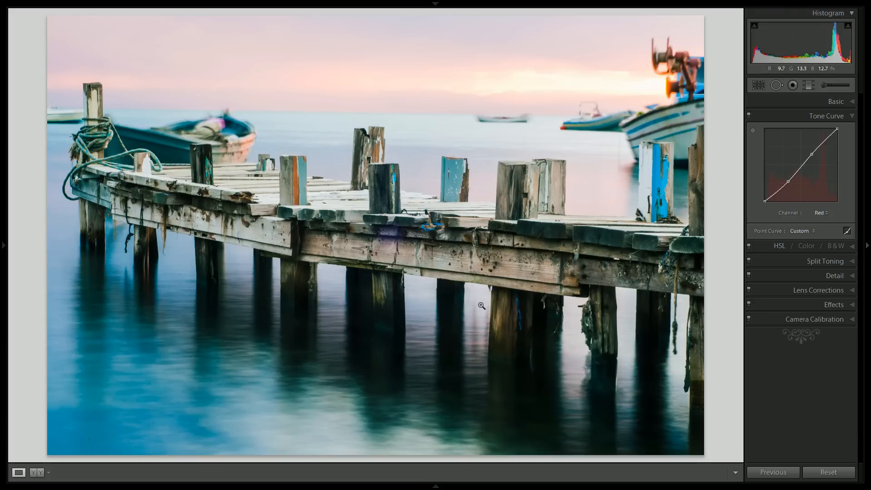
On the Green channel curve, add a highlight point at about 67.8 / 67.8 % and lower a shadow point to about 32.5 / 27.1 %.
click(817, 213)
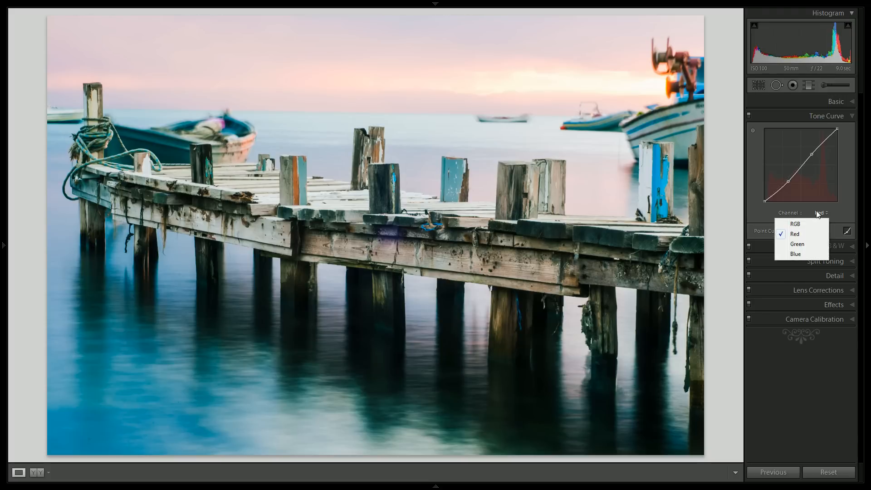
click(798, 241)
click(815, 152)
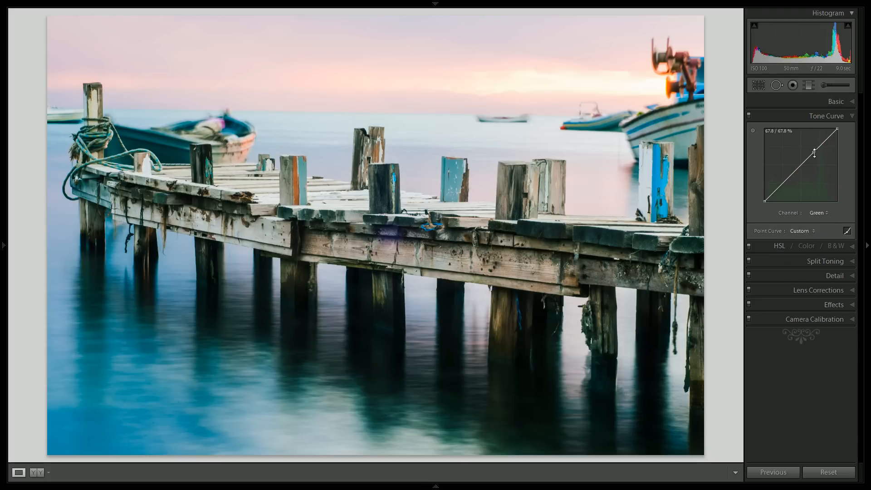
drag(787, 180, 788, 182)
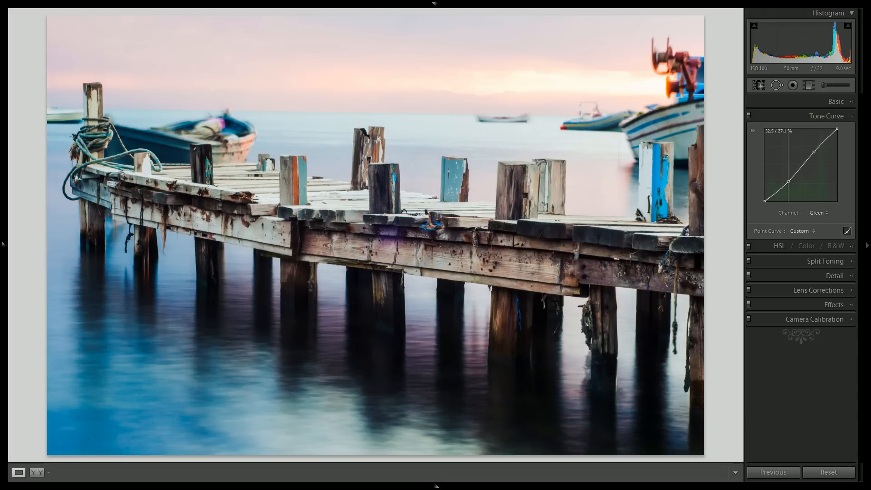
Add a midtone point to the Blue channel curve and shift it to brighten the blues slightly.
click(819, 213)
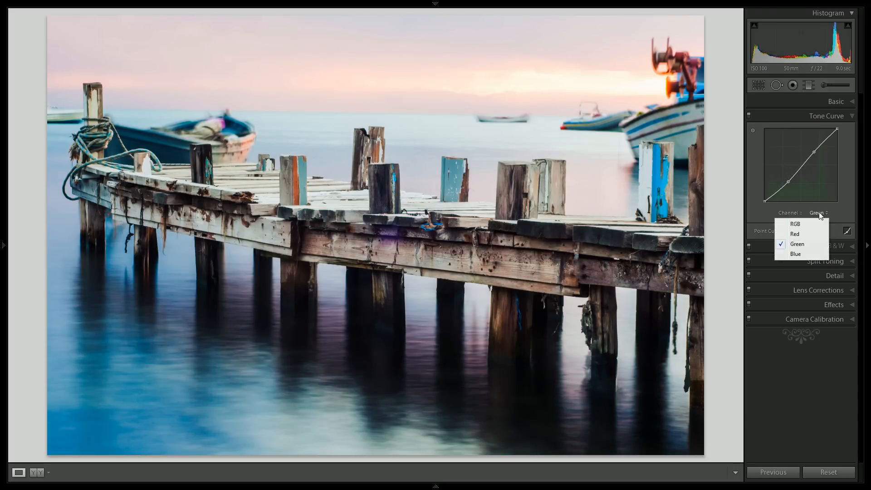
click(791, 255)
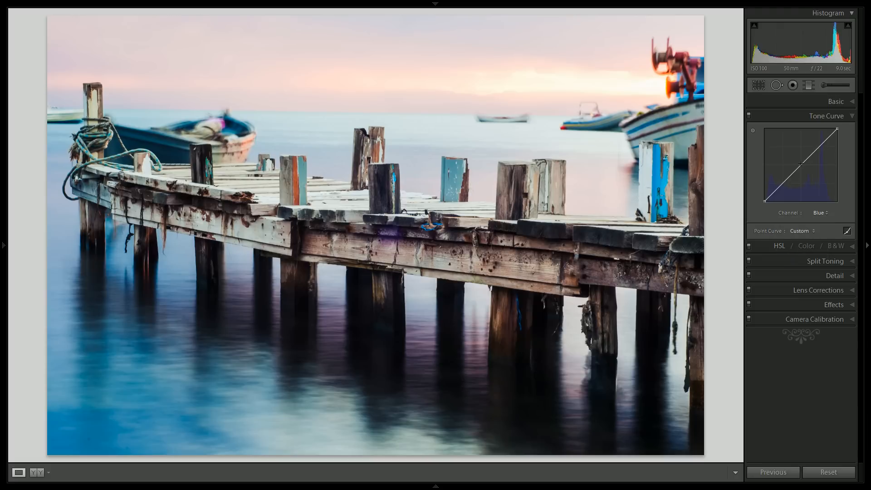
drag(800, 165, 798, 165)
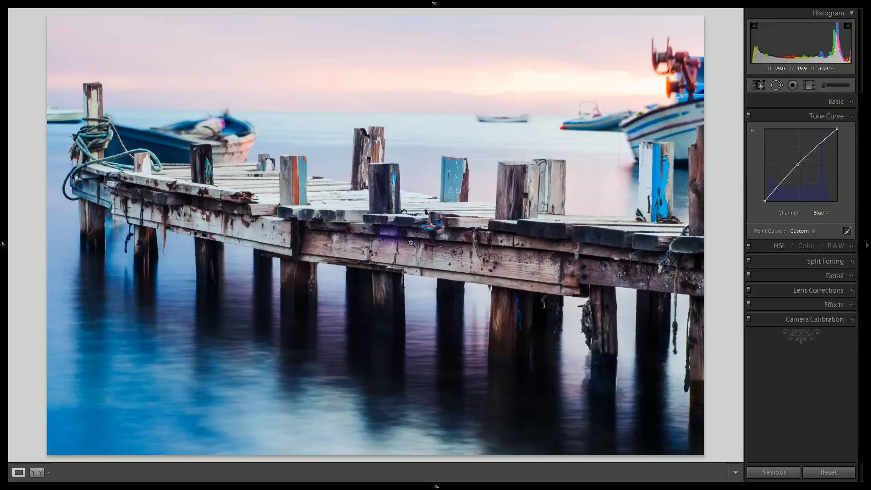
Magnify the pier's planks and set the sharpening Amount to 50 and Masking to 50.
click(393, 230)
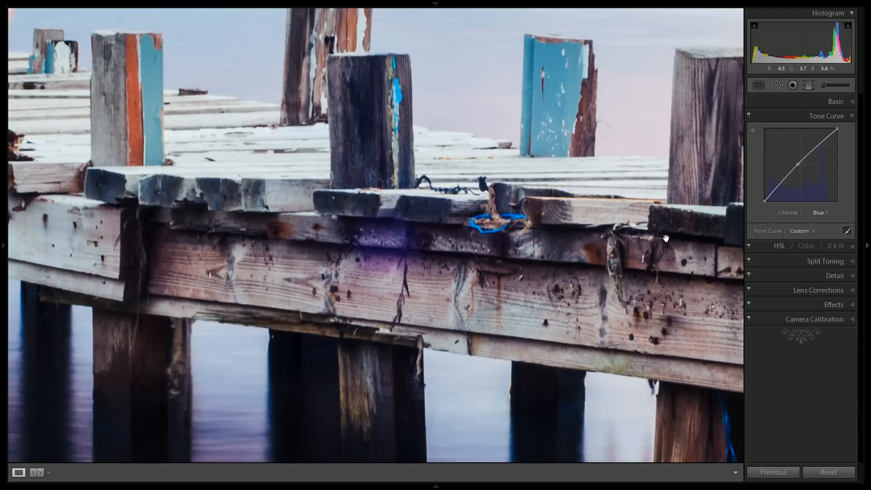
click(821, 276)
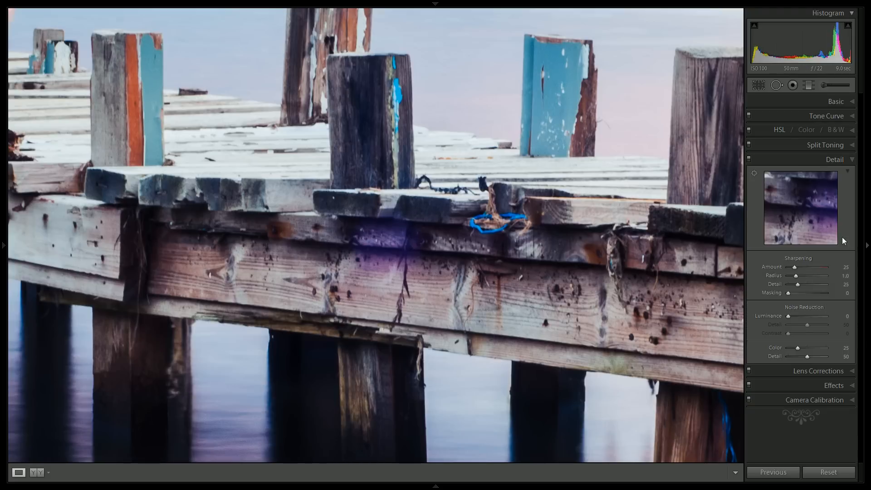
click(839, 268)
text(50)
click(845, 292)
text(50)
key(Return)
Set the sharpening Radius to 2.0 and its Detail to 50.
click(845, 276)
click(845, 278)
text(2)
key(Return)
click(837, 284)
text(50)
key(Return)
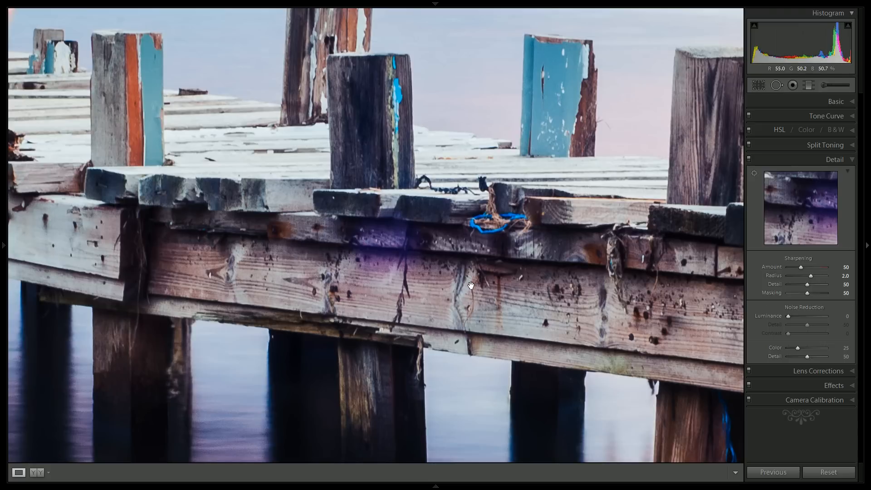
Set the sharpening Amount to 80, inspect the planks up close and return to the full photo.
drag(279, 202, 462, 298)
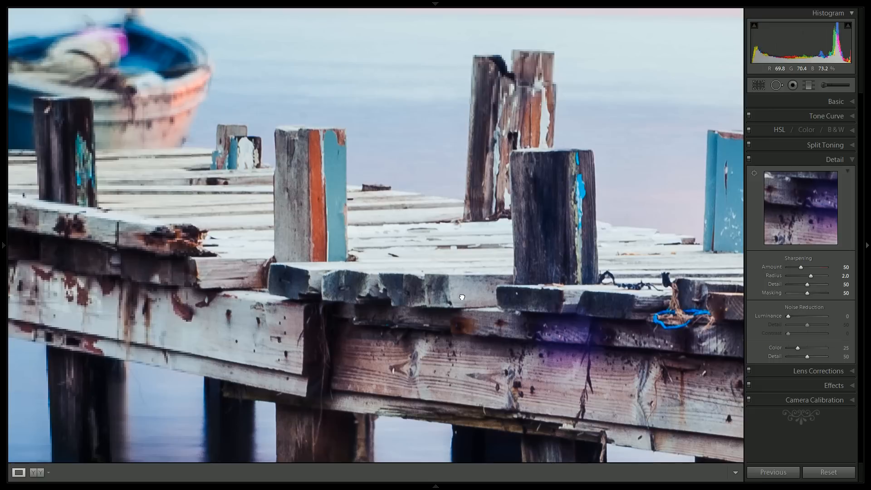
click(845, 267)
text(80)
key(Return)
drag(626, 294, 345, 201)
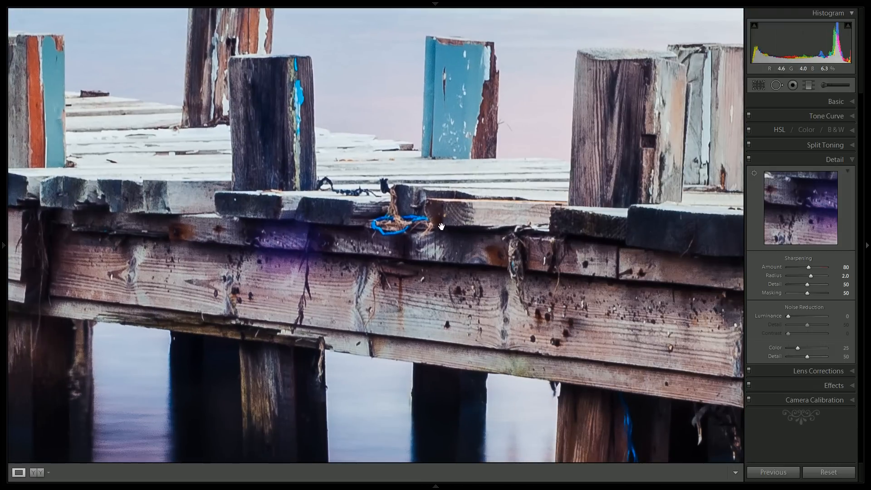
click(416, 223)
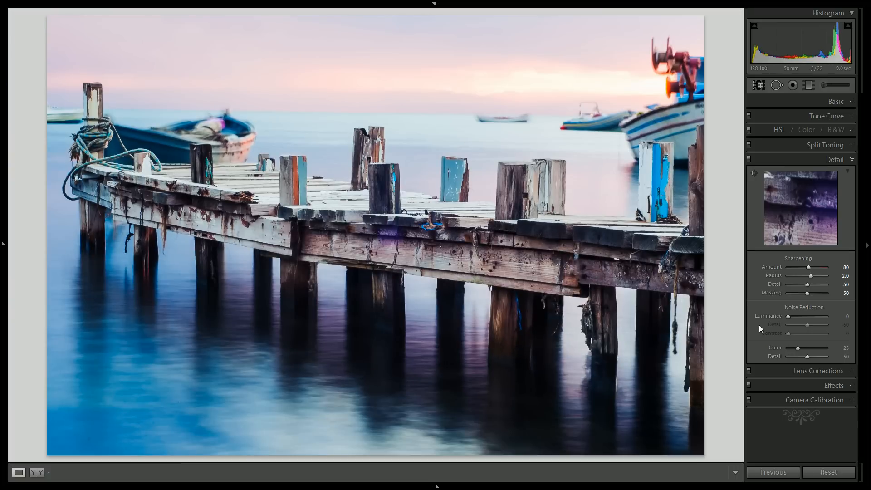
Apply a post-crop vignette with Amount -20 and Feather 80, and compare the edited photo with its before version.
click(822, 384)
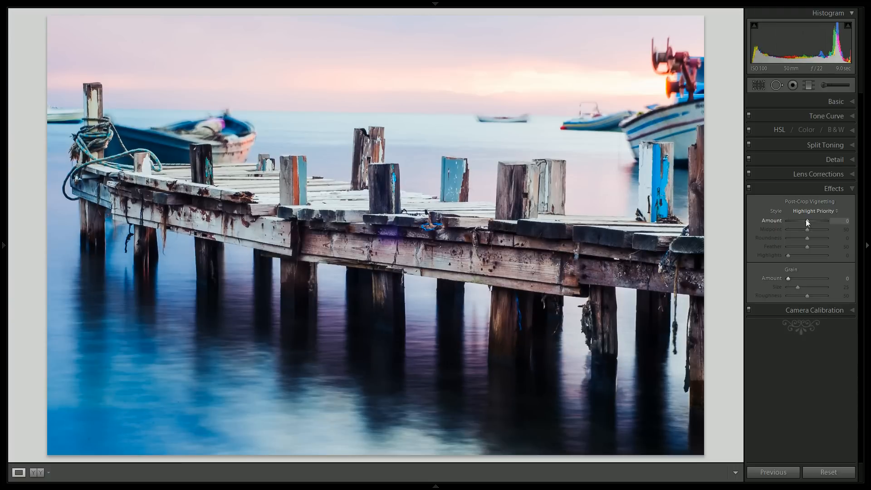
drag(806, 219, 802, 220)
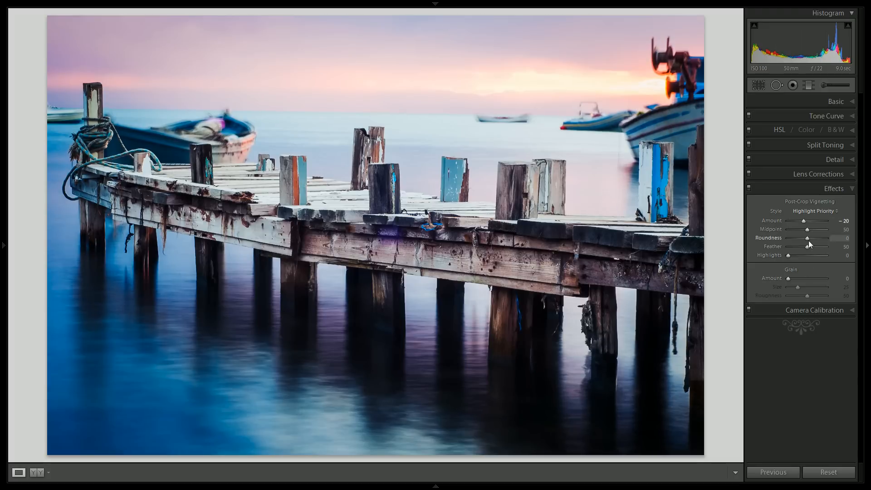
drag(807, 246, 819, 247)
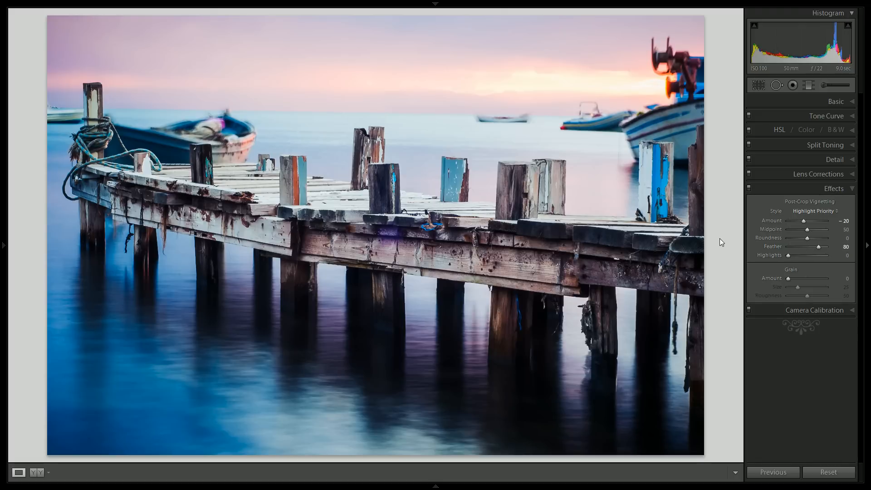
key(backslash)
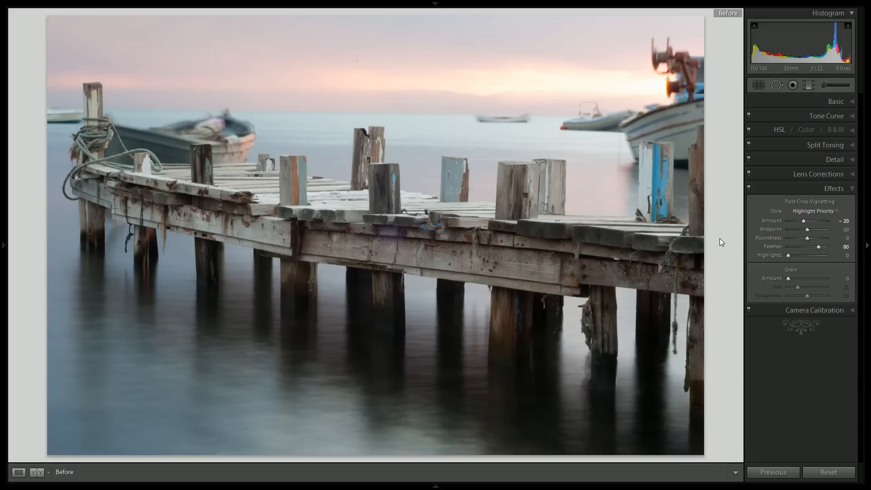
key(backslash)
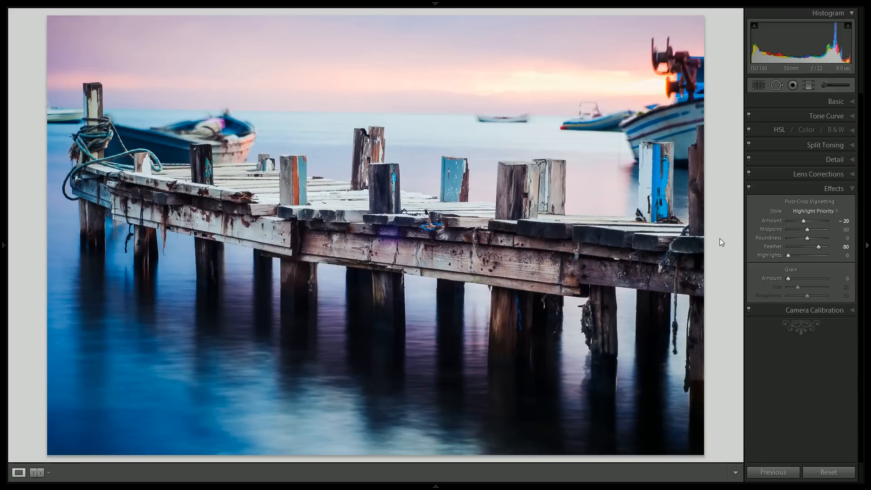